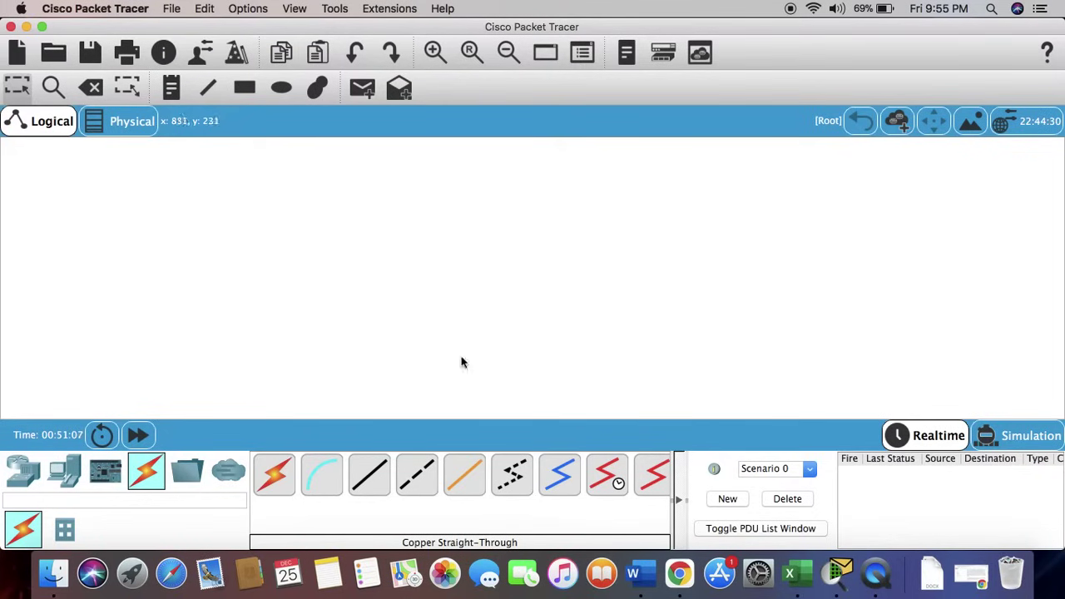
Drag four PCs from End Devices into a bottom row, creating PC39, PC40, PC41 and PC42
click(64, 471)
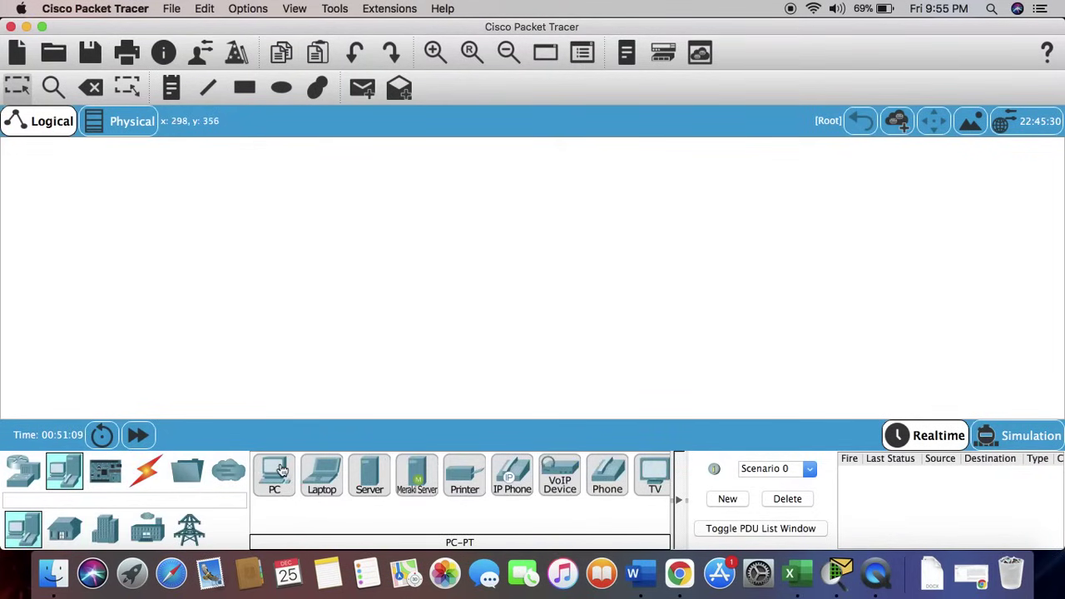
drag(280, 471, 276, 363)
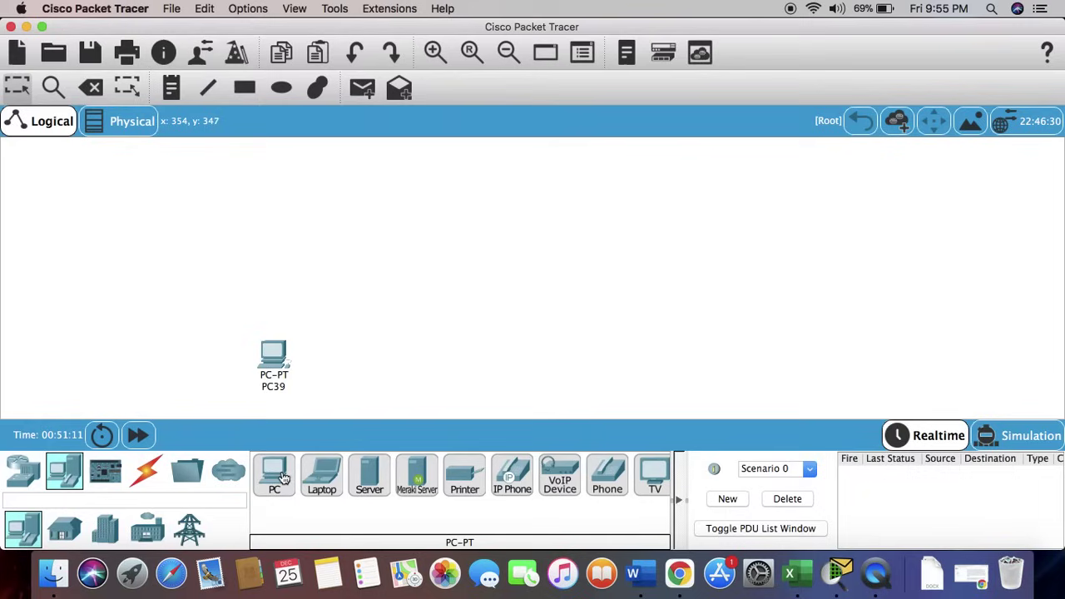
drag(282, 476, 356, 368)
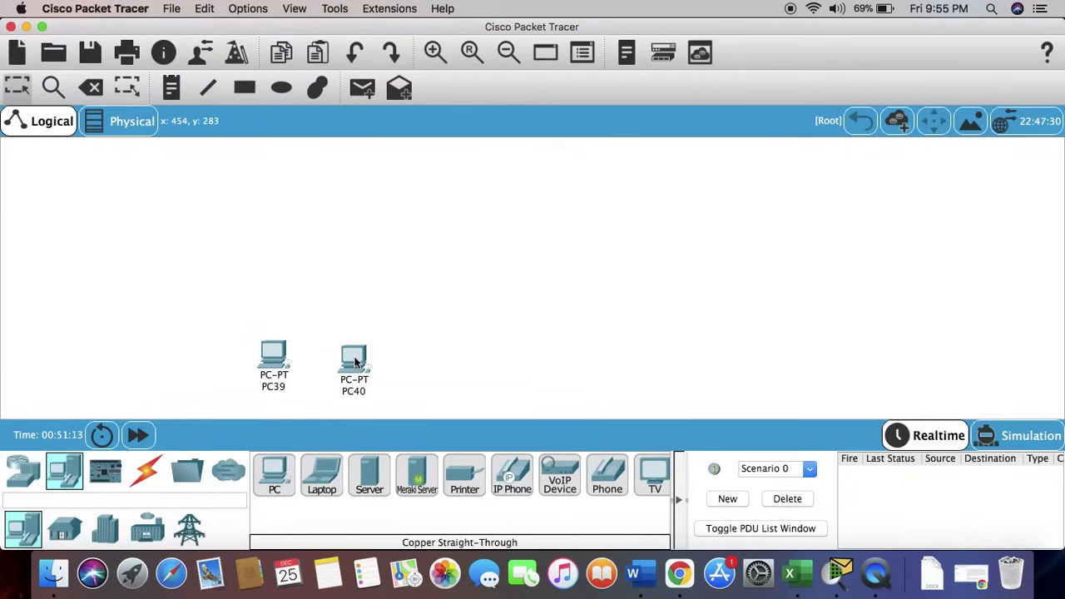
drag(275, 475, 539, 368)
drag(284, 481, 622, 369)
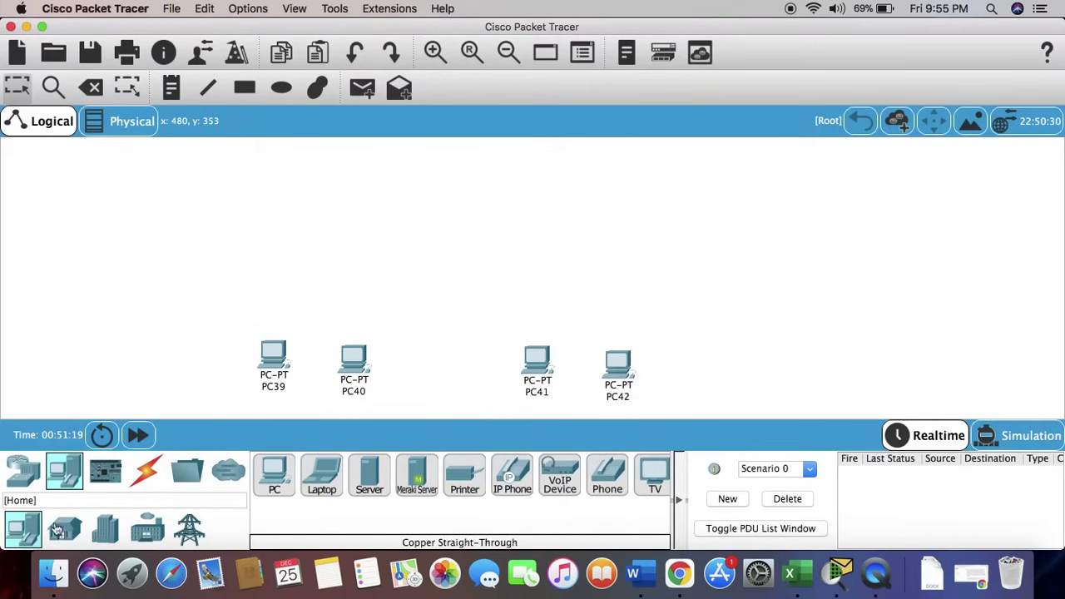
Add two 2960 switches, one above PC39/PC40 and one above PC41/PC42
click(23, 471)
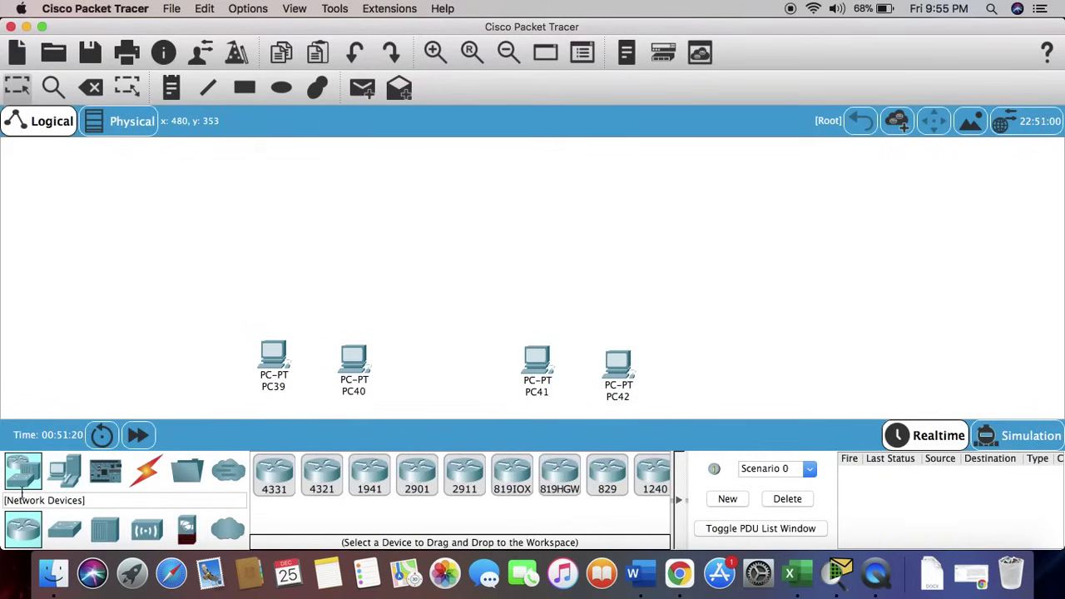
click(51, 534)
drag(268, 485, 318, 293)
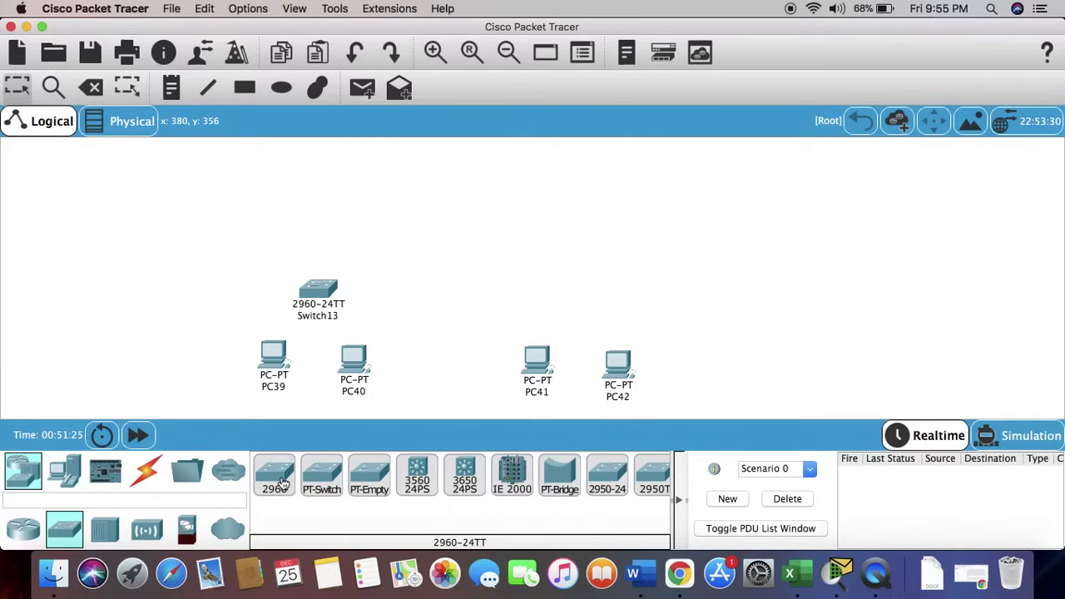
drag(275, 478, 569, 298)
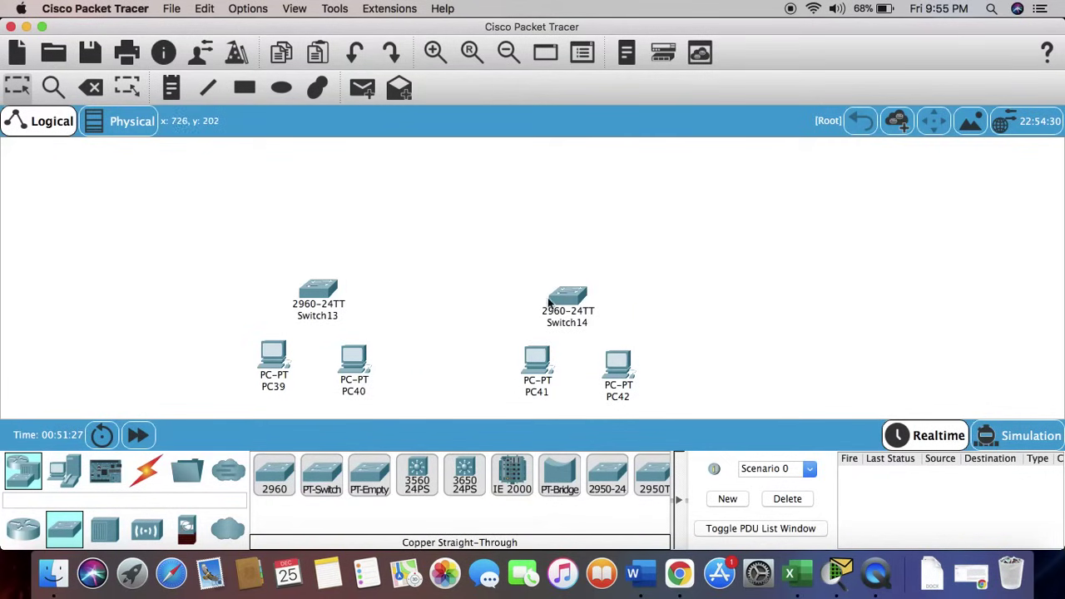
Place a 1941 router, Router6, above the two switches
click(25, 531)
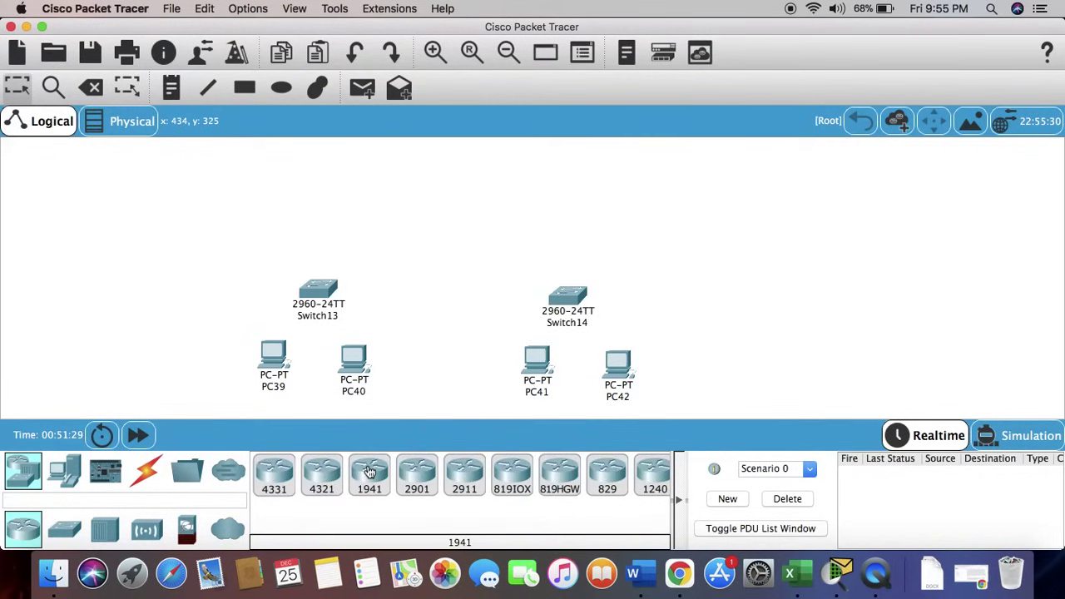
drag(369, 475, 412, 307)
drag(437, 231, 437, 230)
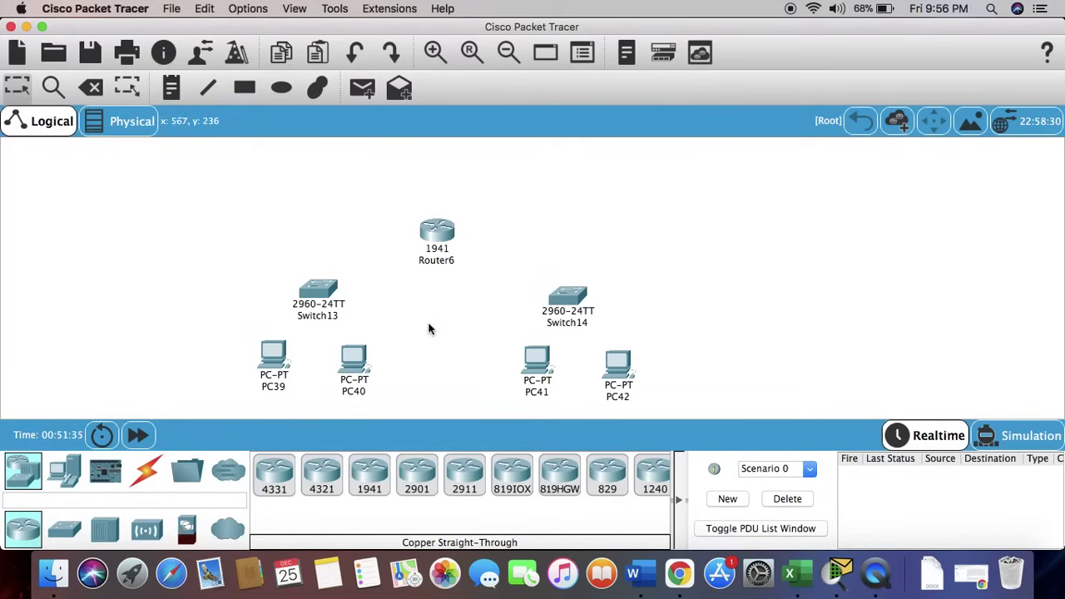
Cable PC39 and PC40 FastEthernet0 to Switch13 Fa0/1 and Fa0/2 with copper straight-through
click(146, 473)
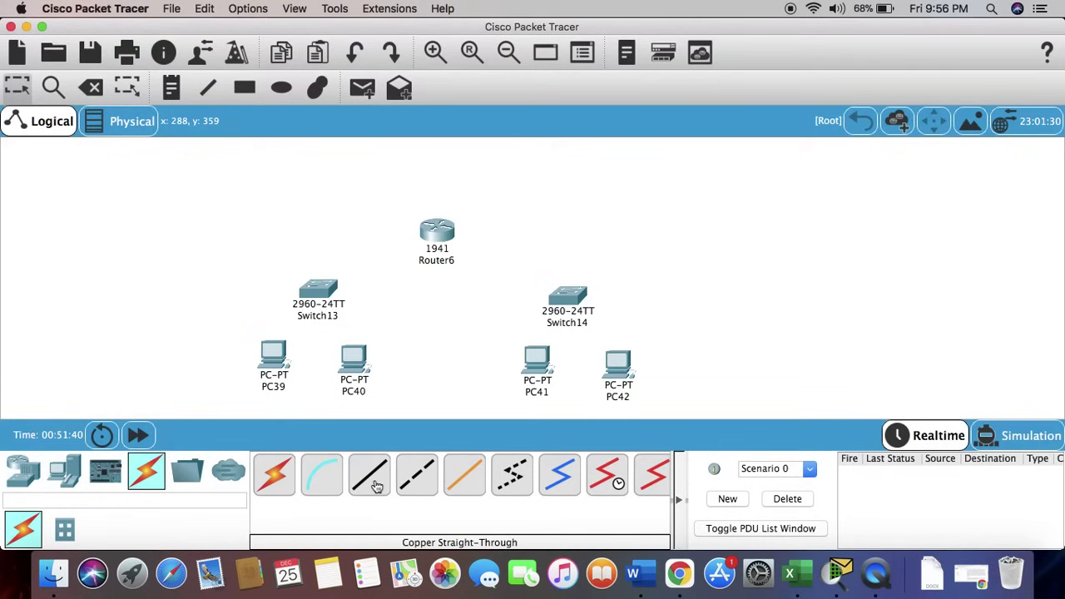
click(378, 486)
click(277, 359)
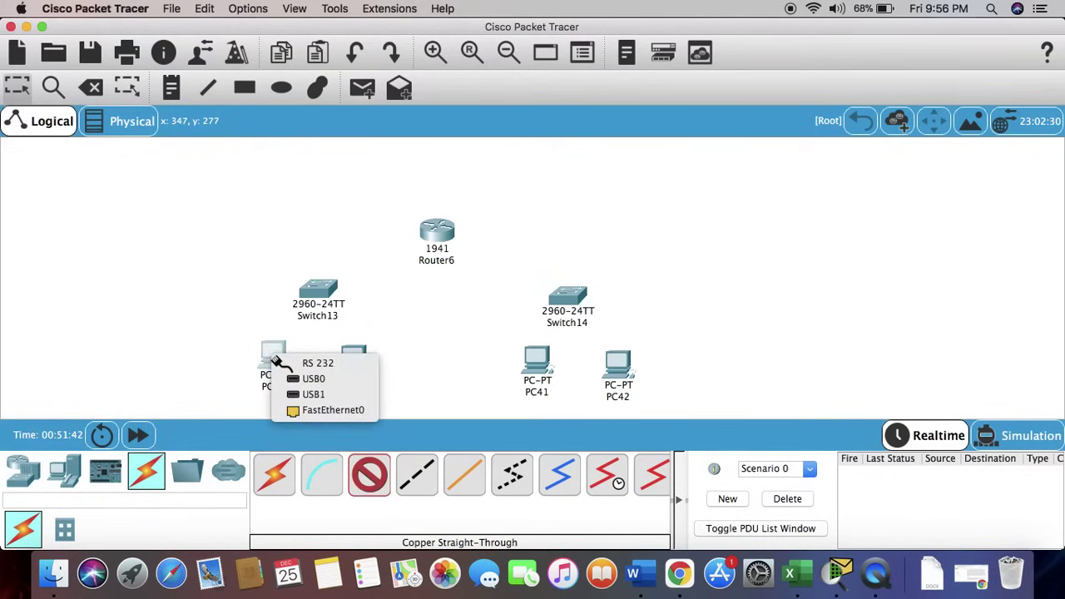
click(330, 409)
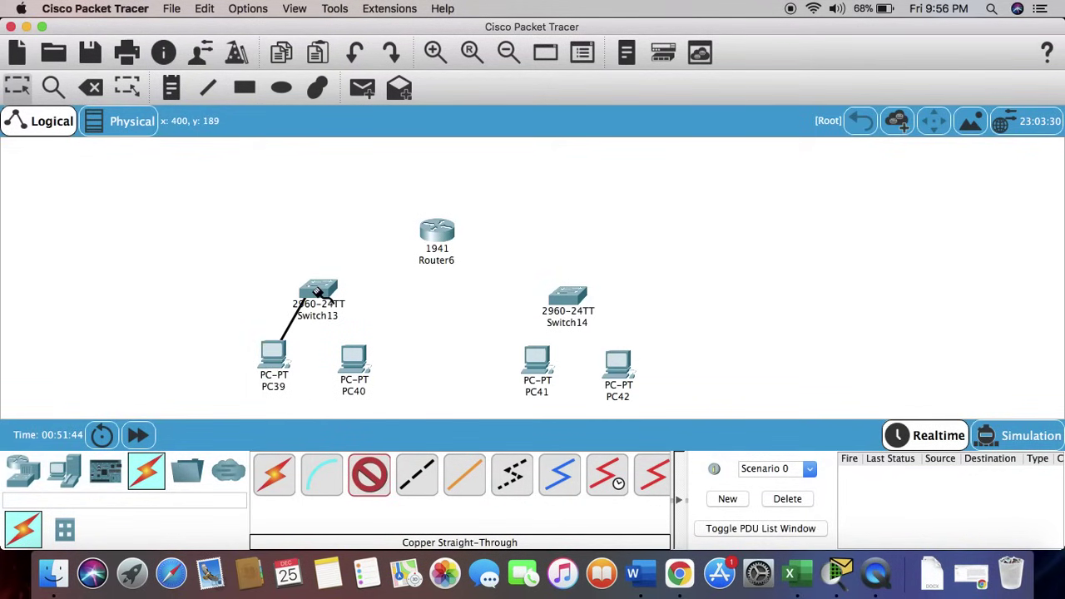
click(317, 290)
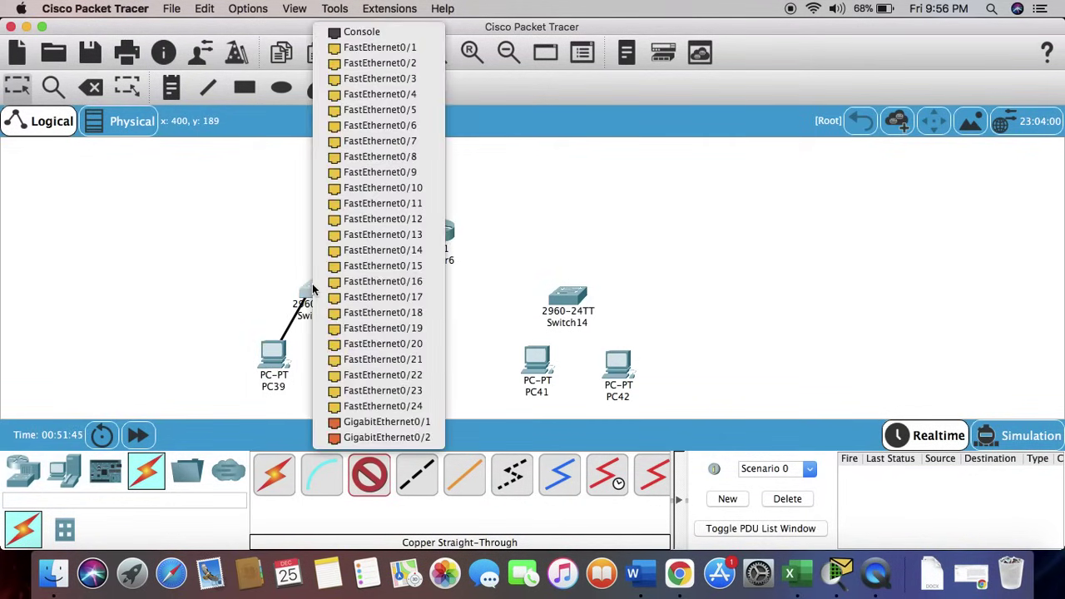
click(379, 48)
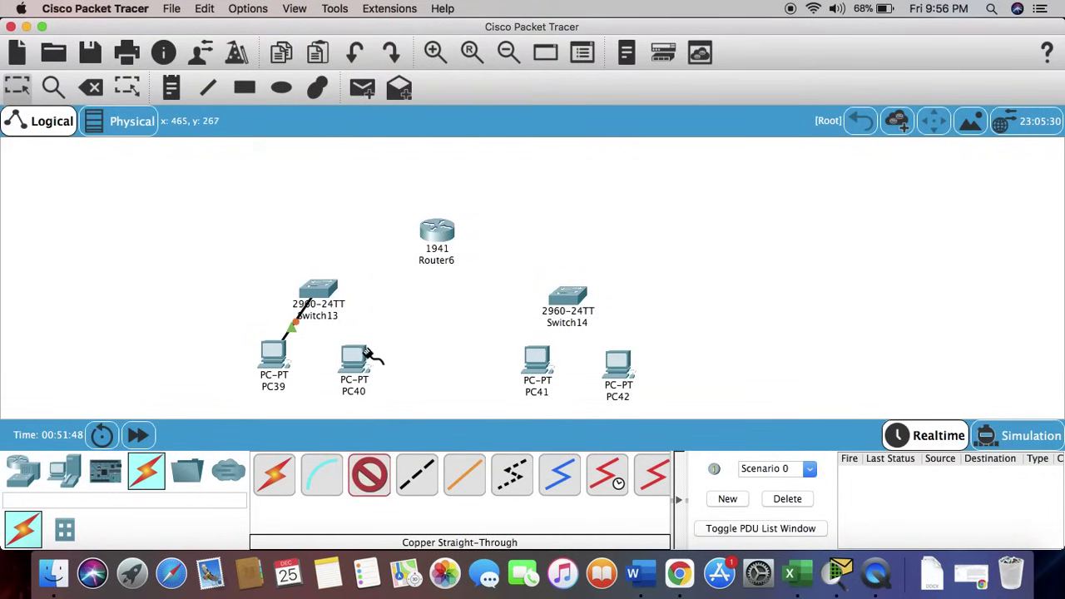
click(366, 356)
click(379, 410)
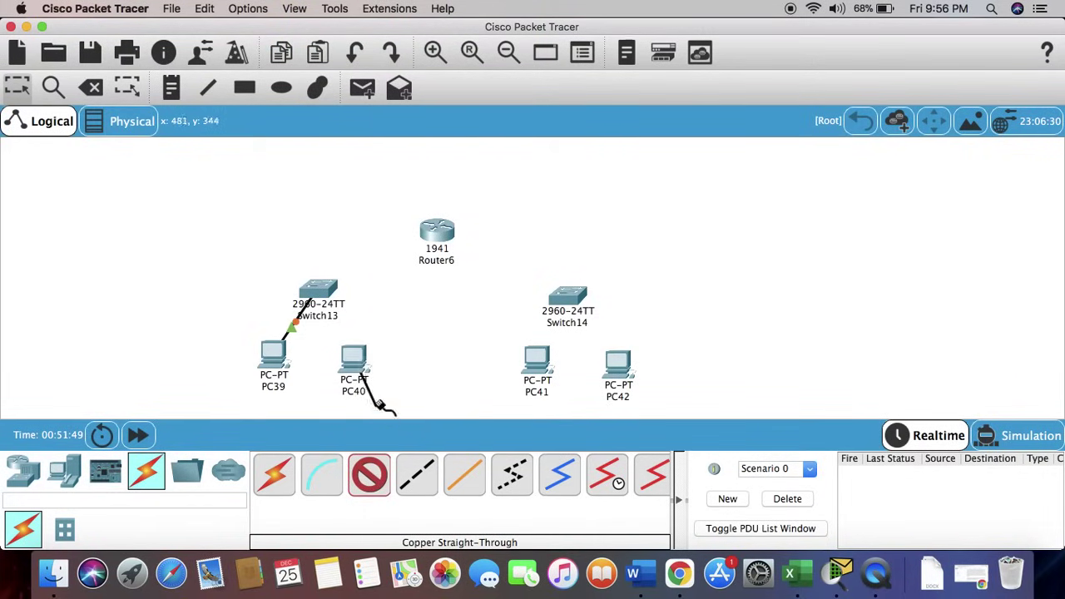
click(319, 291)
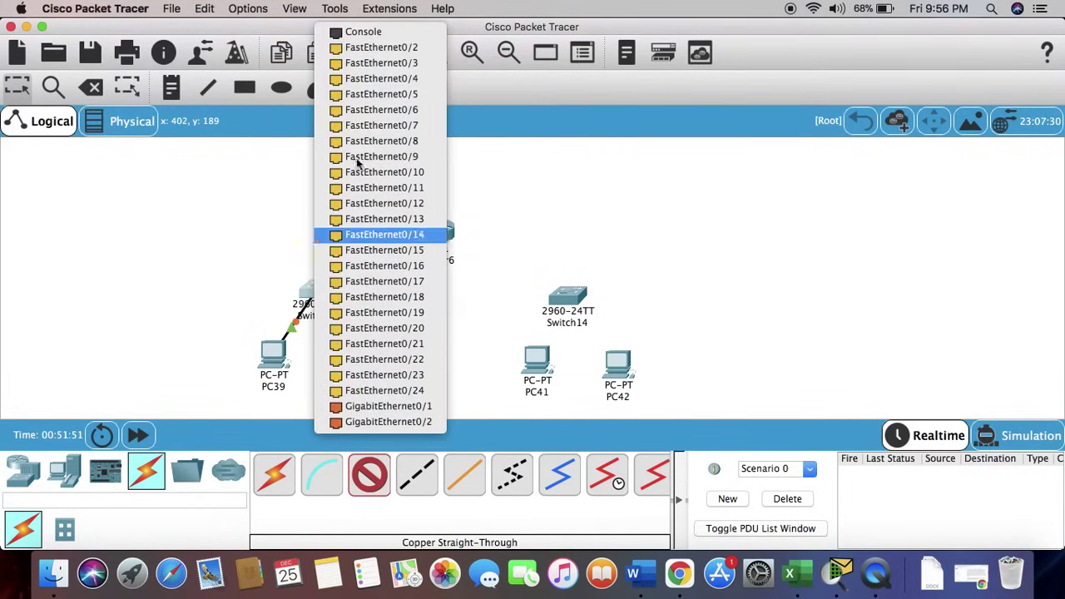
click(380, 48)
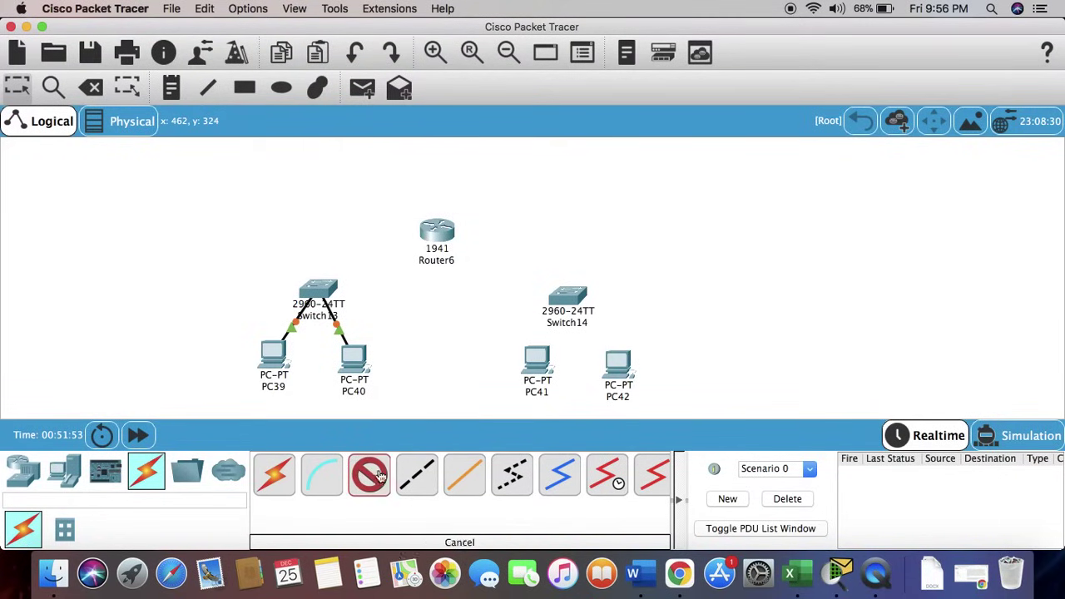
Cable PC41 and PC42 FastEthernet0 to Switch14 Fa0/1 and Fa0/2 with copper straight-through
click(536, 361)
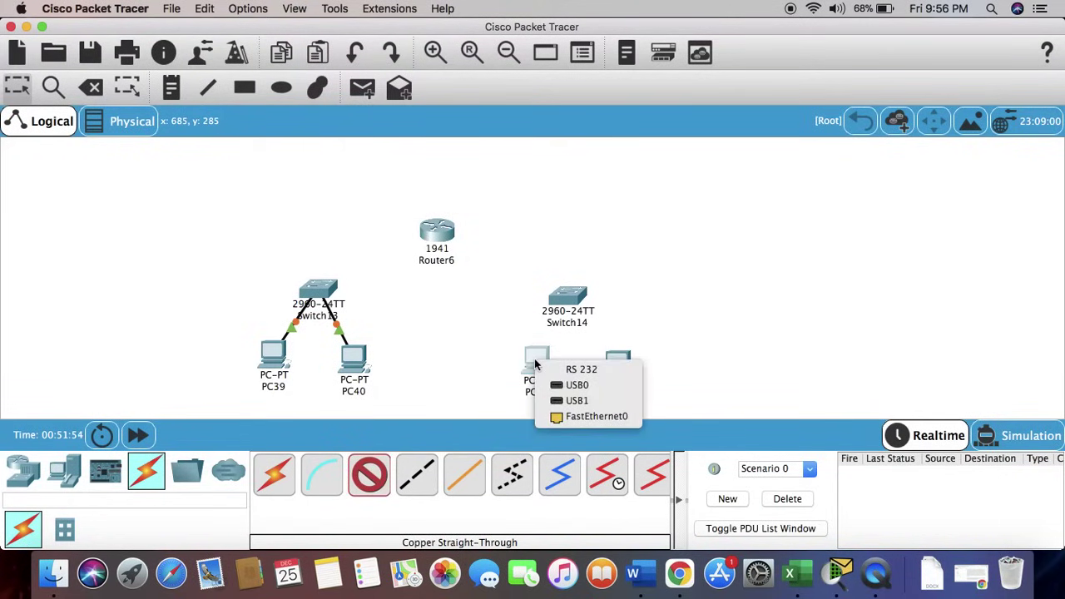
click(563, 417)
click(566, 300)
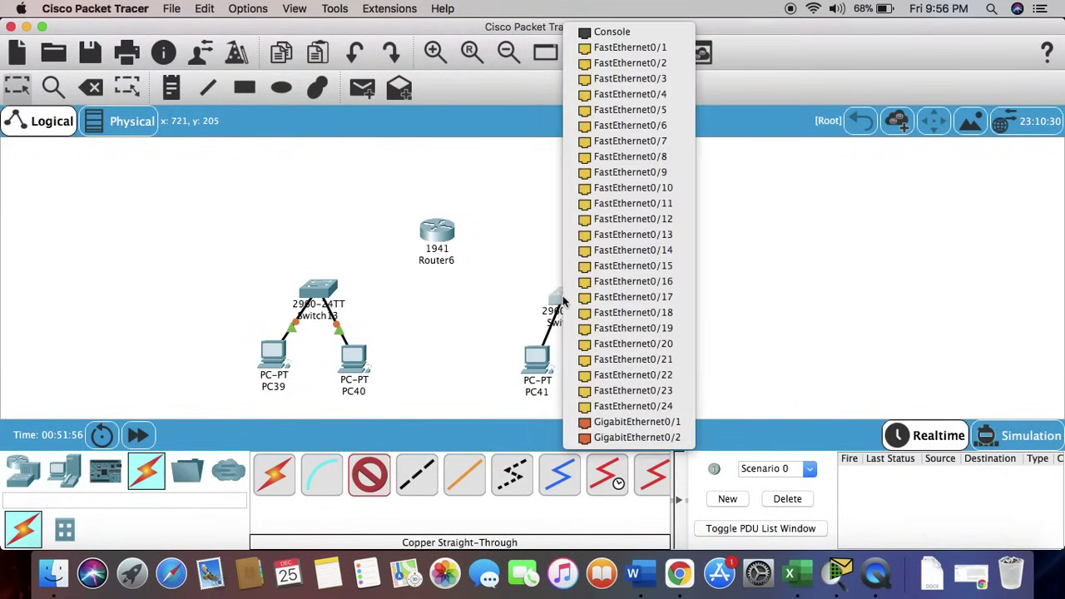
click(626, 47)
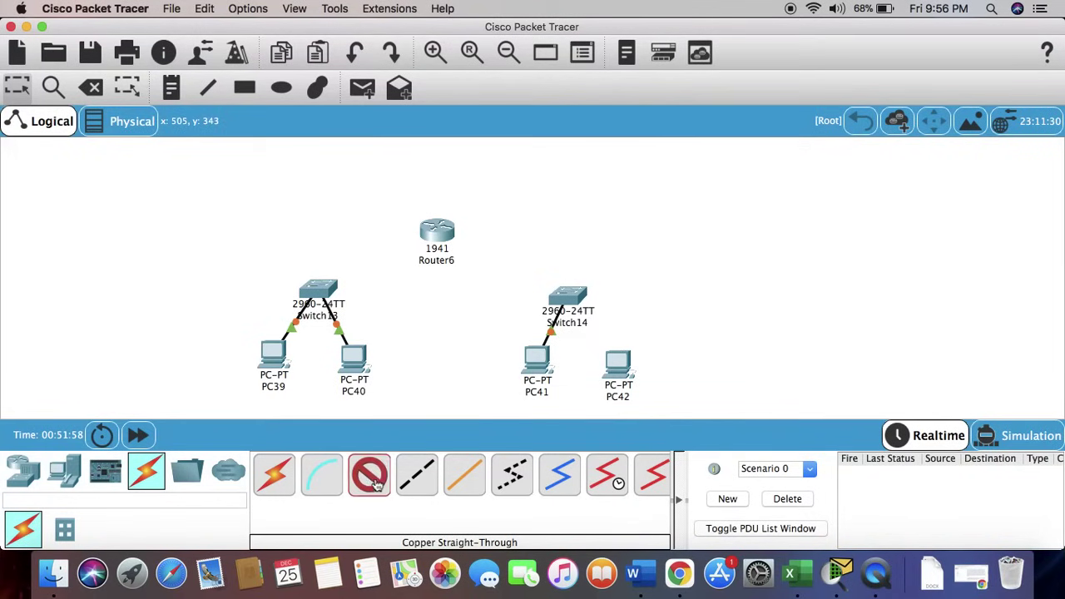
click(616, 366)
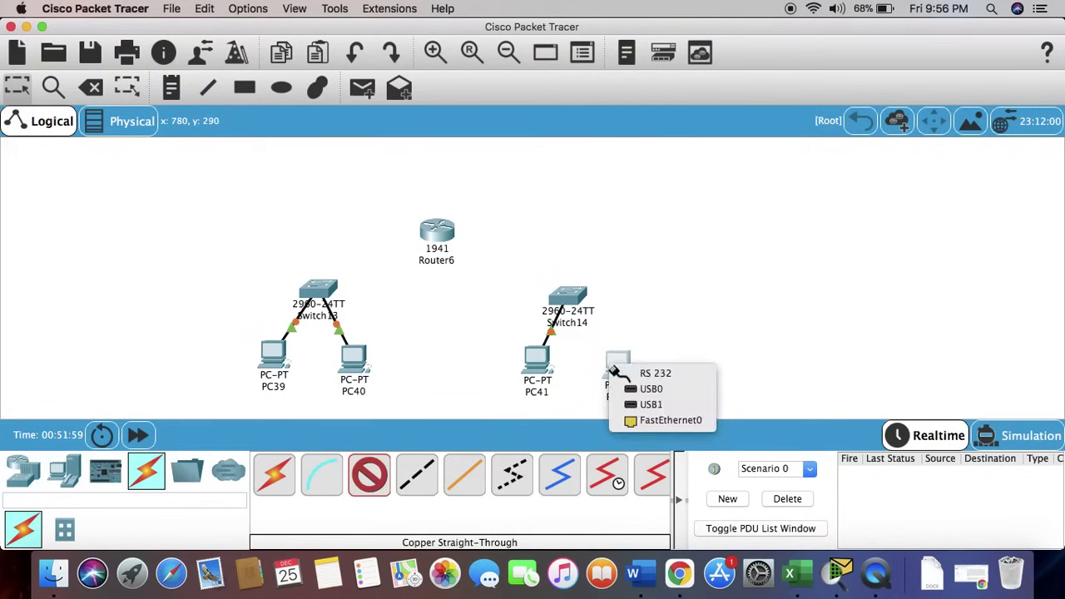
click(639, 423)
click(567, 301)
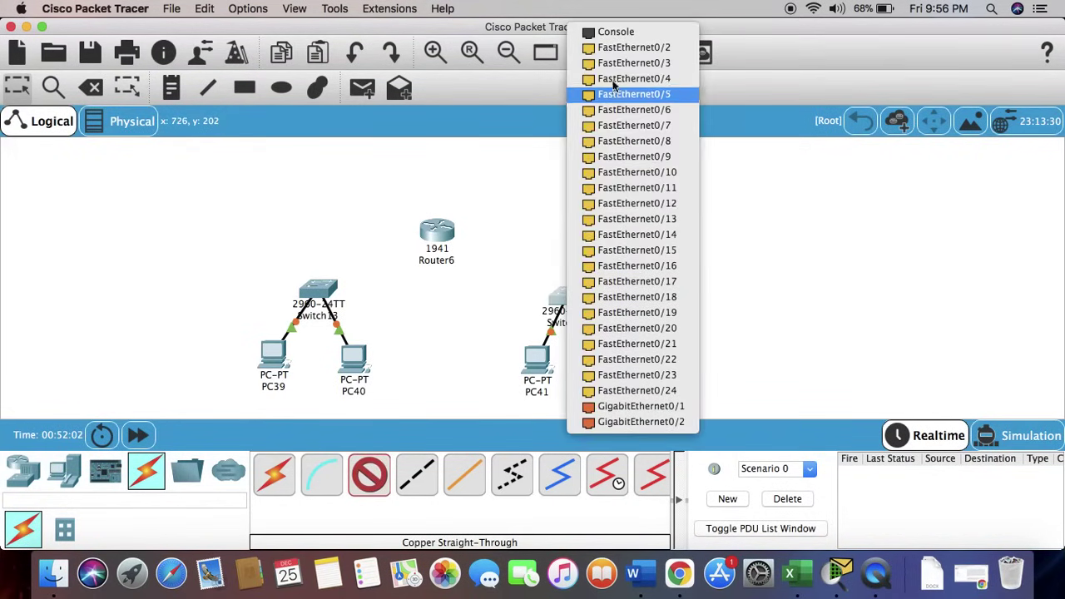
click(620, 47)
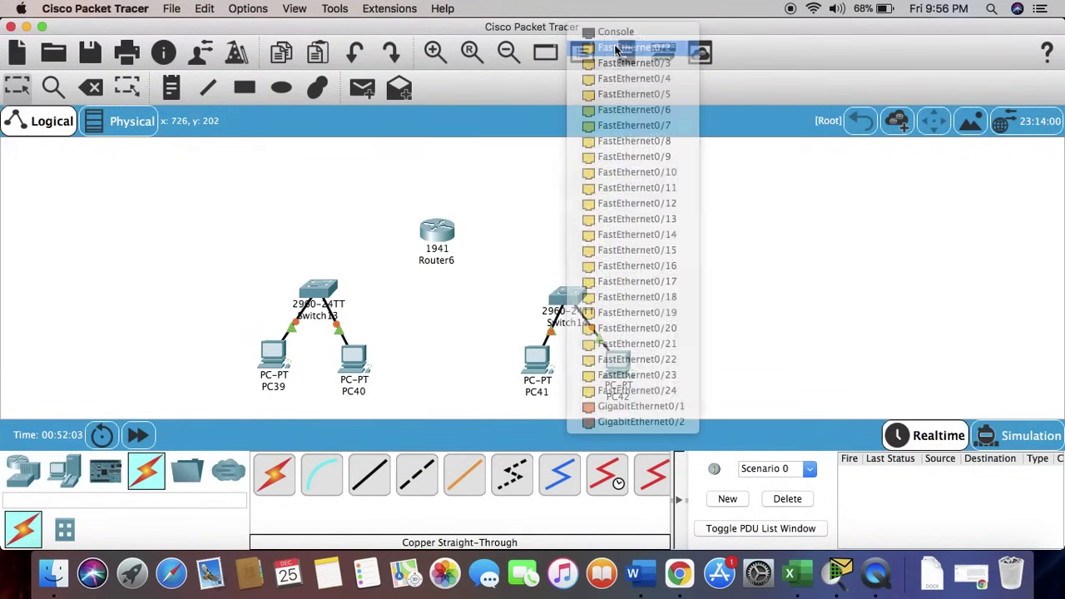
click(371, 481)
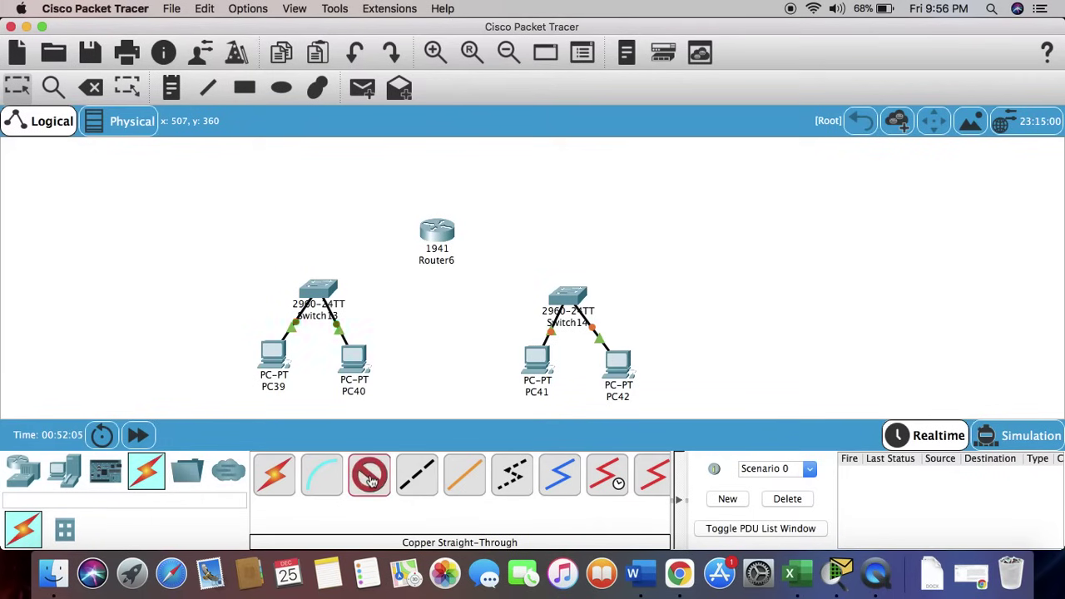
Link Switch13's GigabitEthernet0/1 to Router6's GigabitEthernet0/0 with a straight-through cable
click(318, 288)
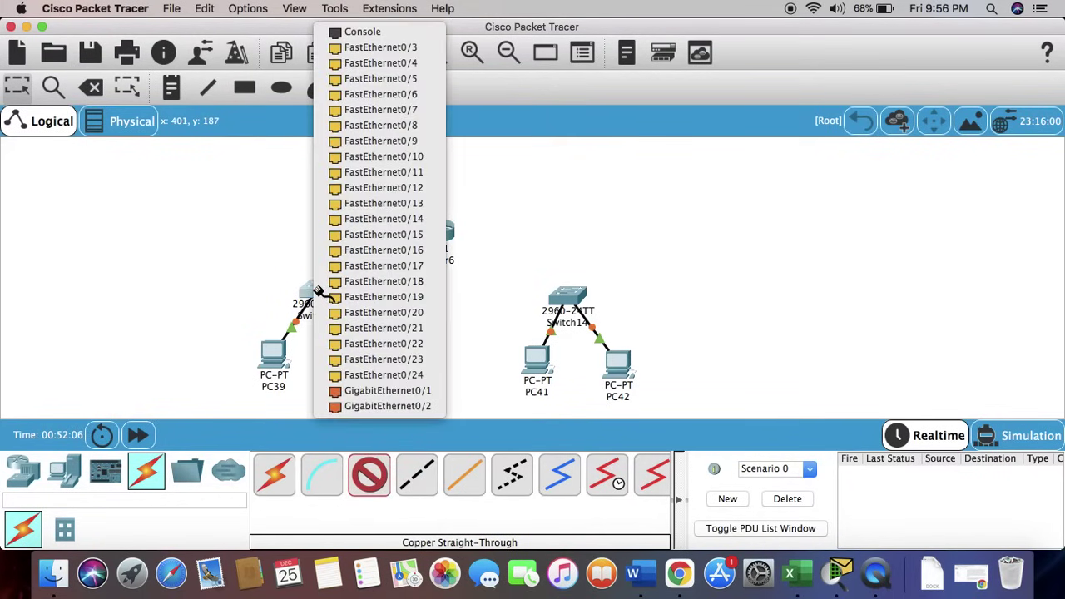
click(366, 391)
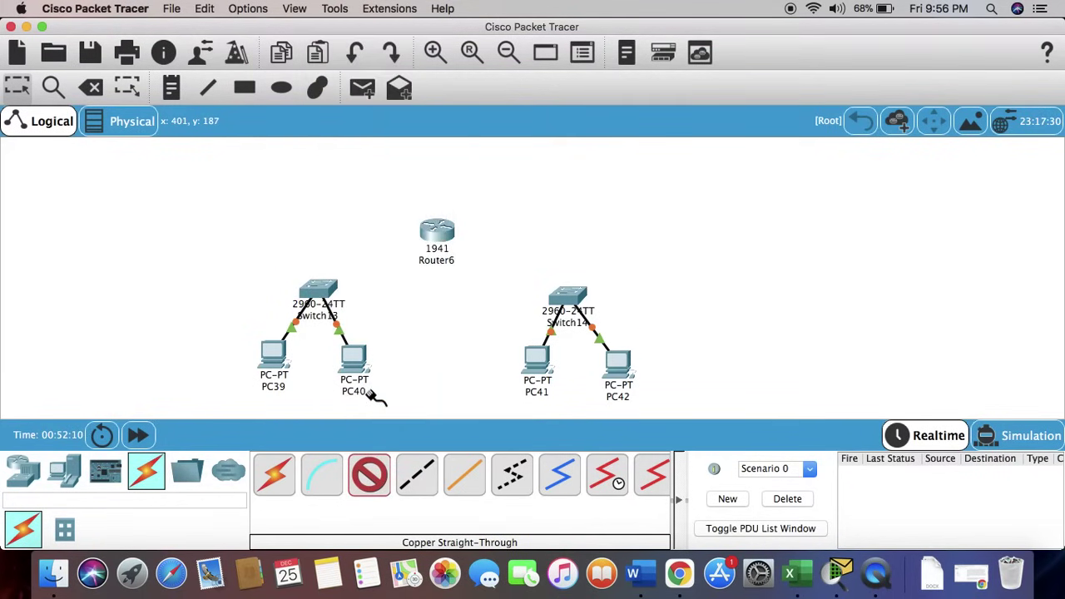
click(431, 240)
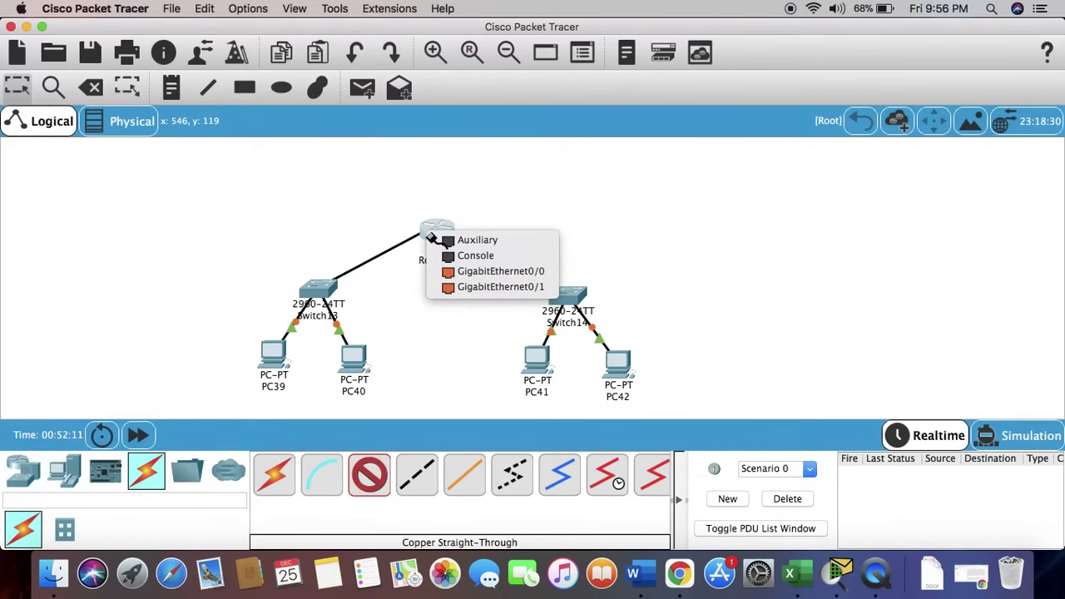
click(456, 269)
Link a Switch14 port to Router6's GigabitEthernet0/1 with a straight-through cable
click(367, 479)
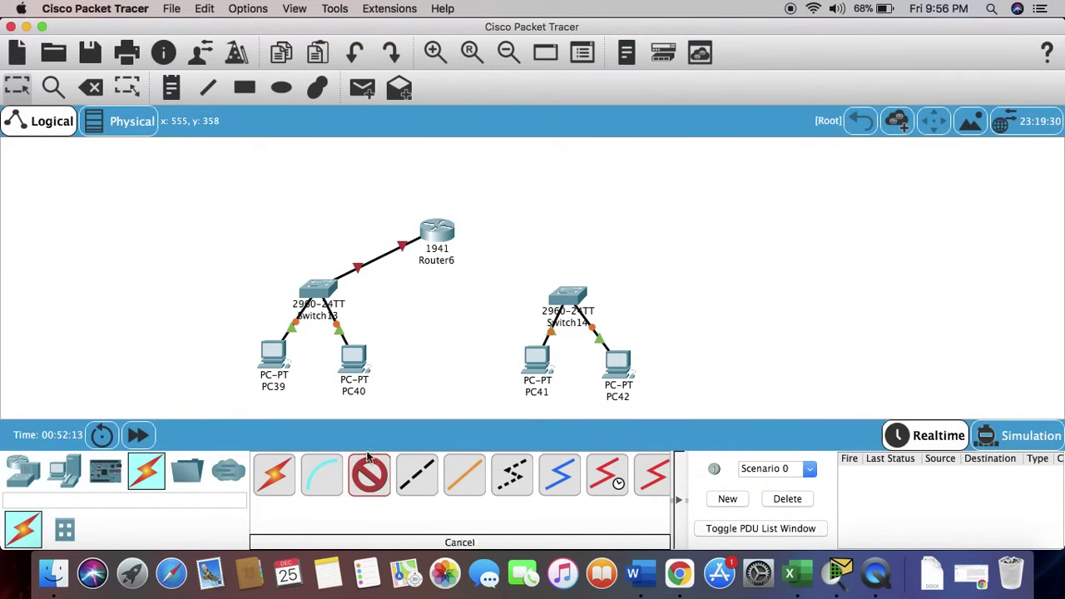
click(563, 293)
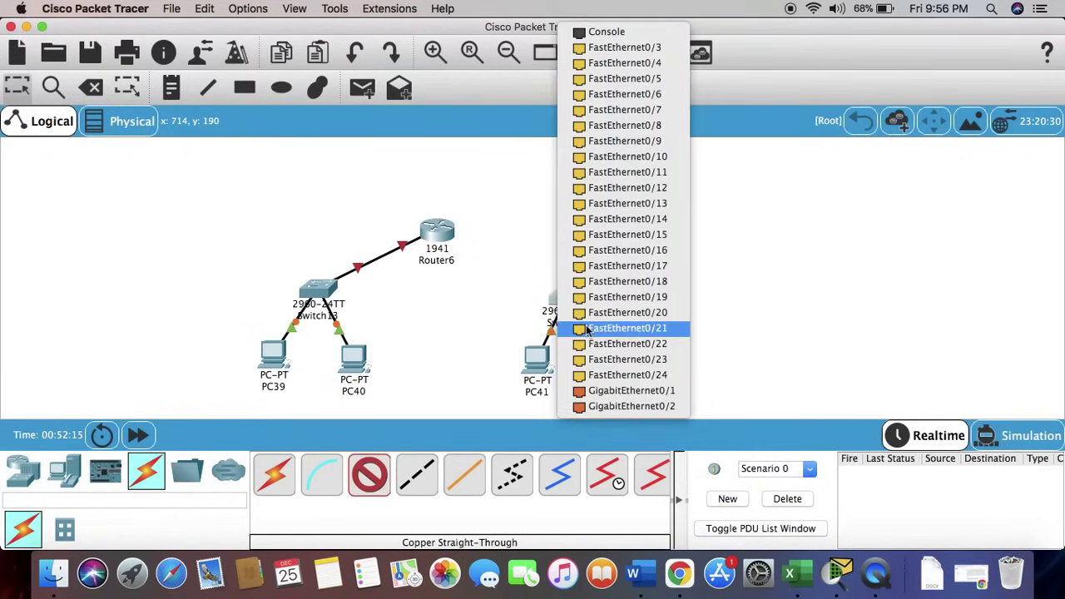
click(624, 392)
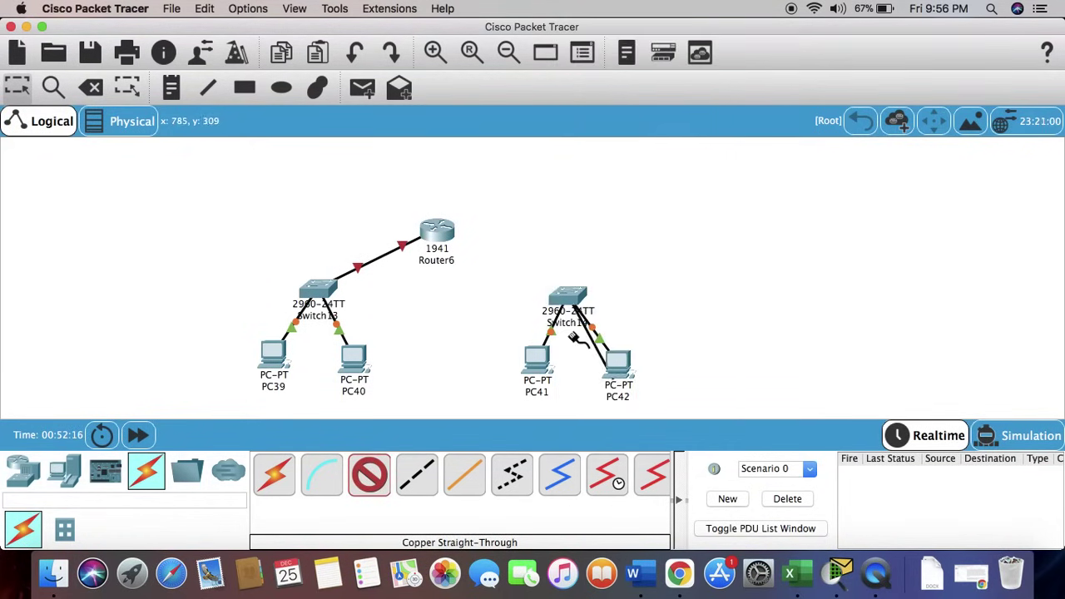
click(436, 235)
click(475, 268)
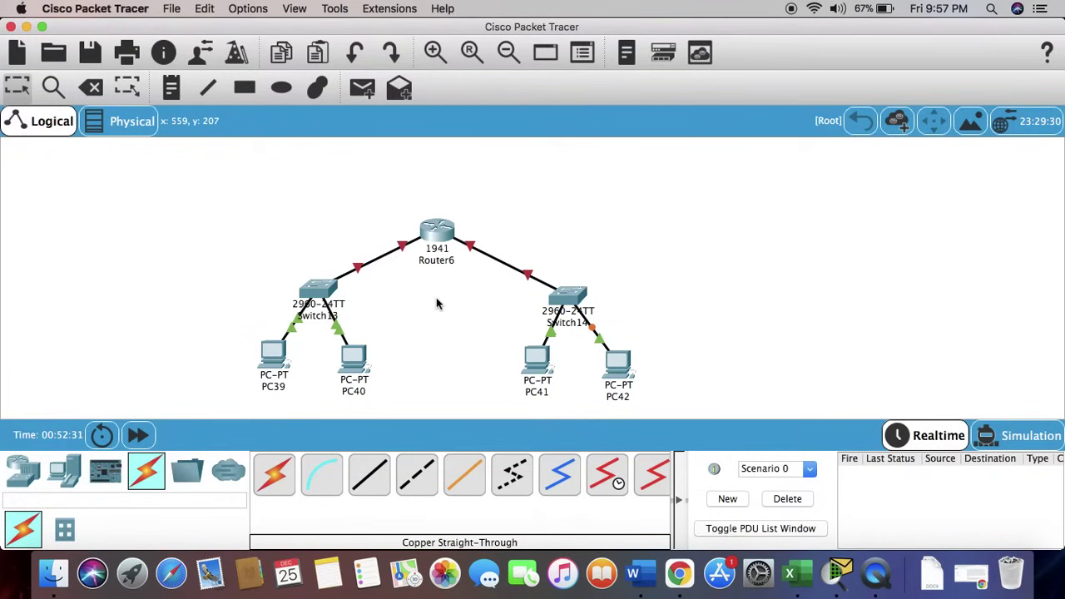
In Router6's CLI, decline the setup dialog, then run enable and configure terminal
click(438, 234)
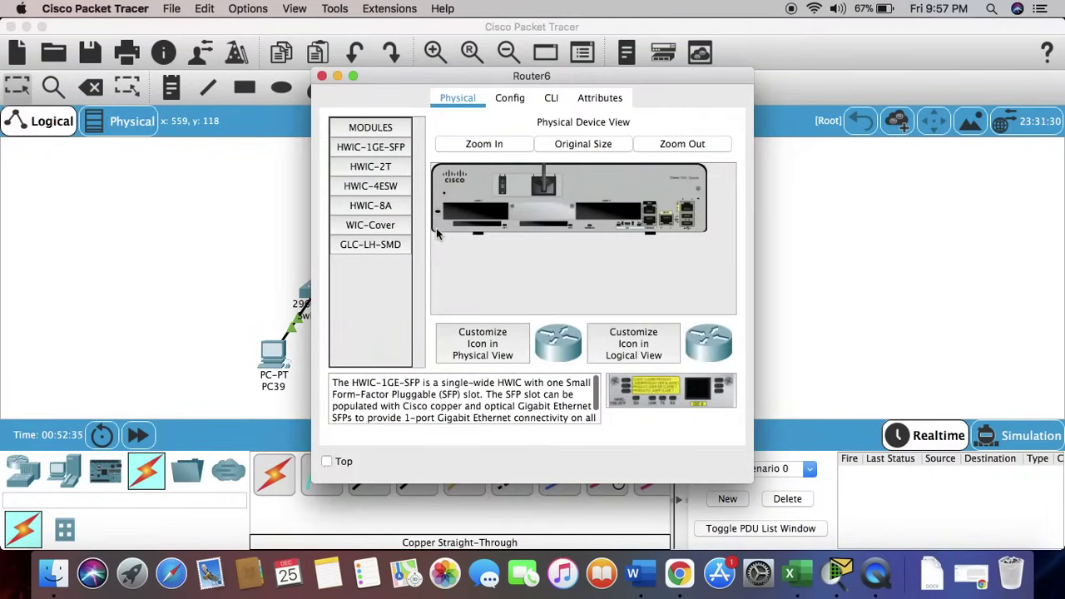
click(549, 101)
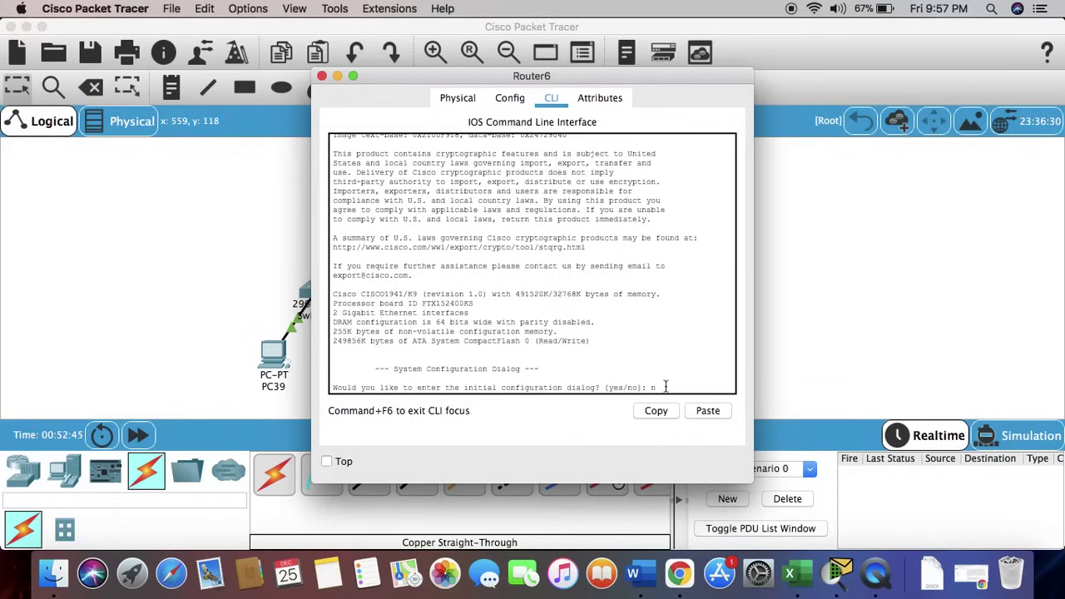
text(o)
key(Return)
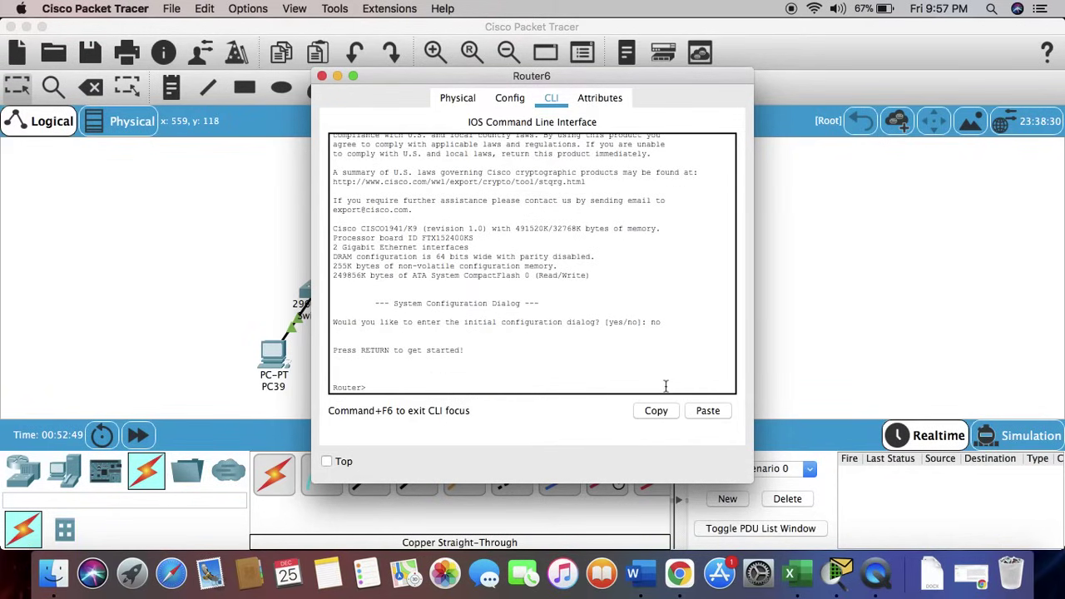
text(enable)
key(Return)
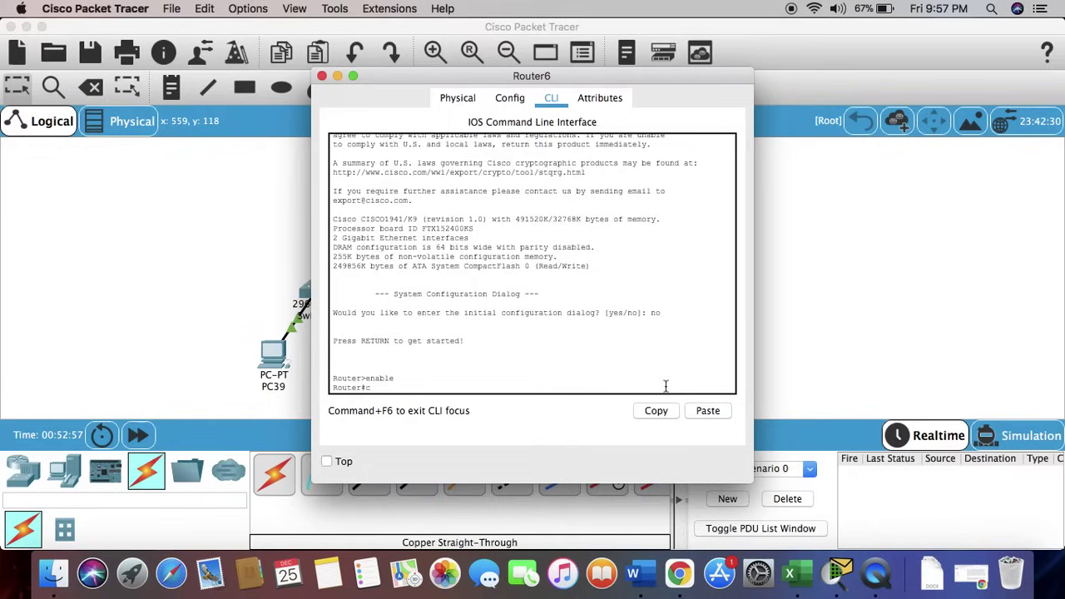
text(configure terminal)
key(Return)
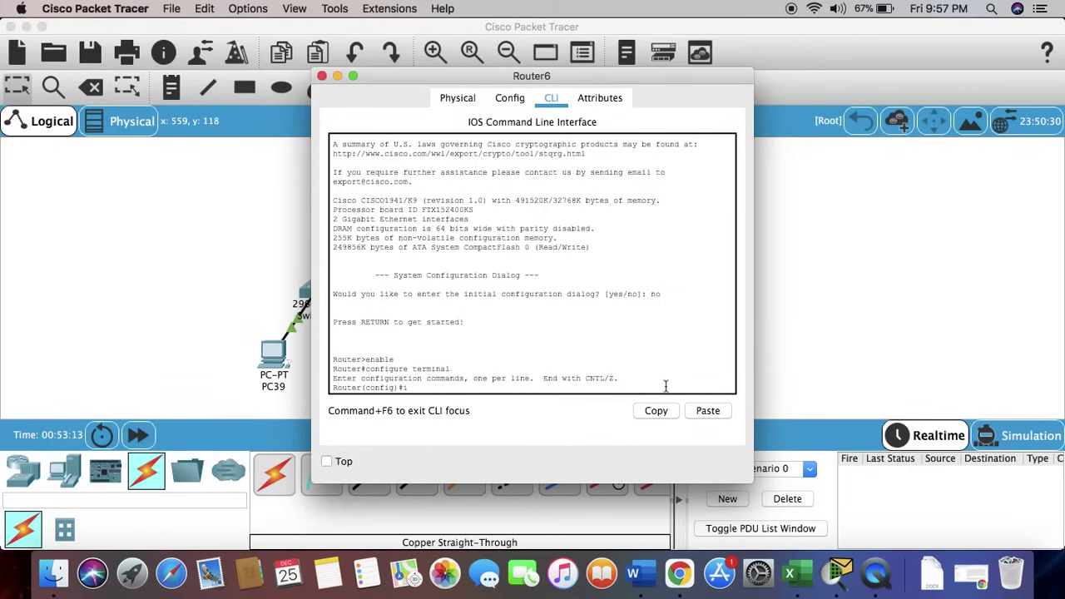
Configure interface g0/0 with ip address 192.168.1.1 255.255.255.0 and no shutdown
text(interface)
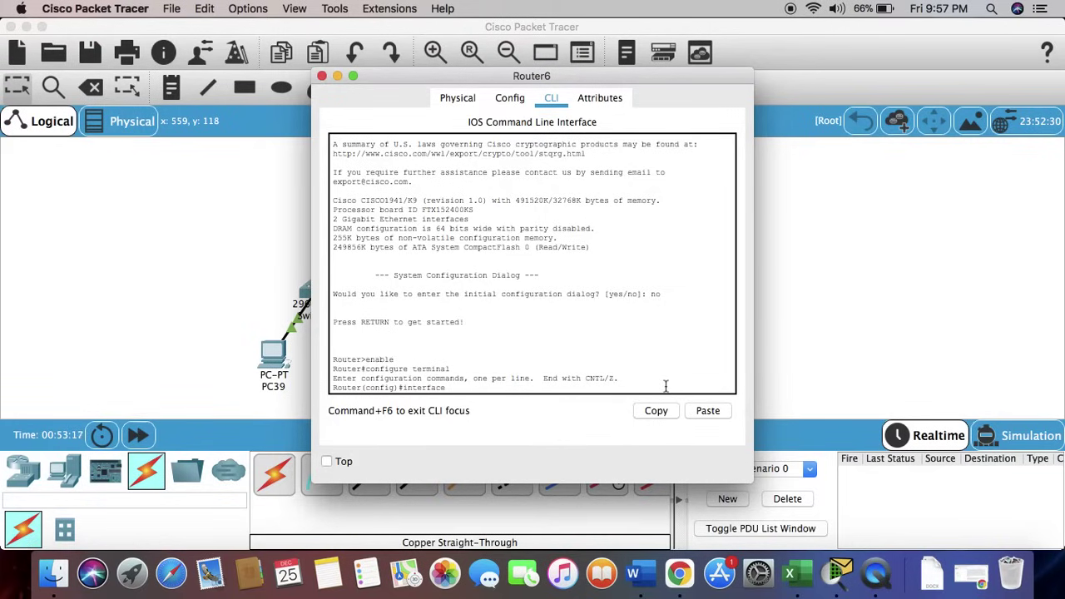
text( g0/0)
key(Return)
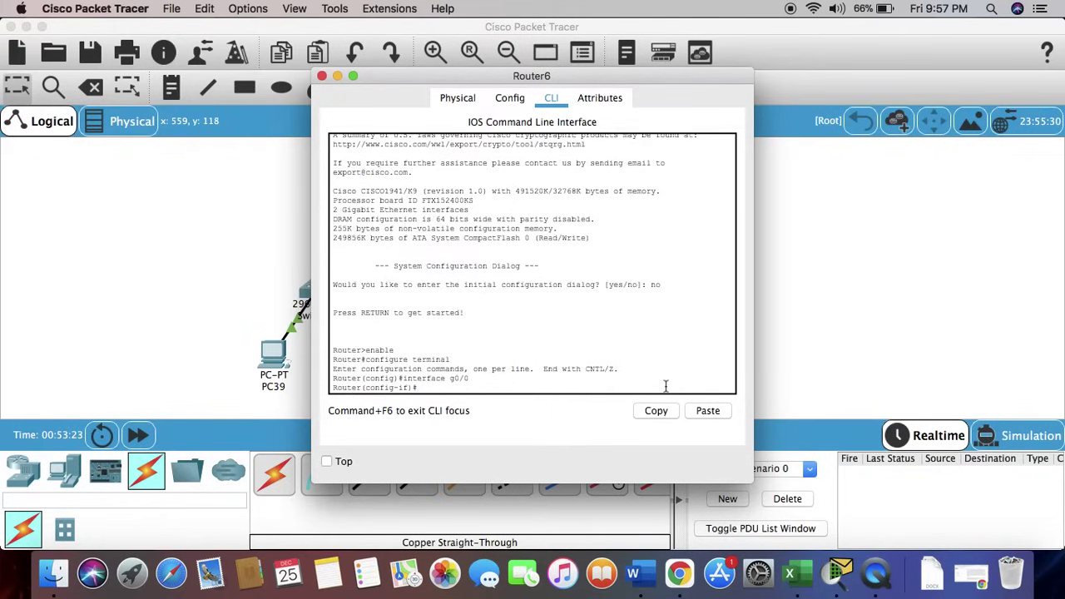
text(ip address 192.1)
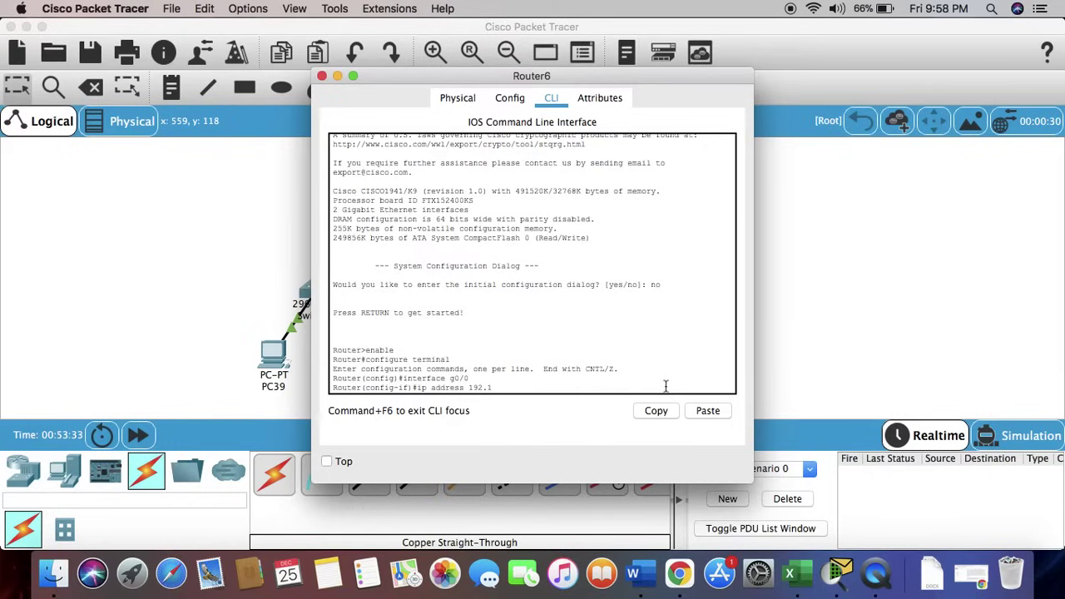
text(68.1.1 255.255.255.0)
key(Return)
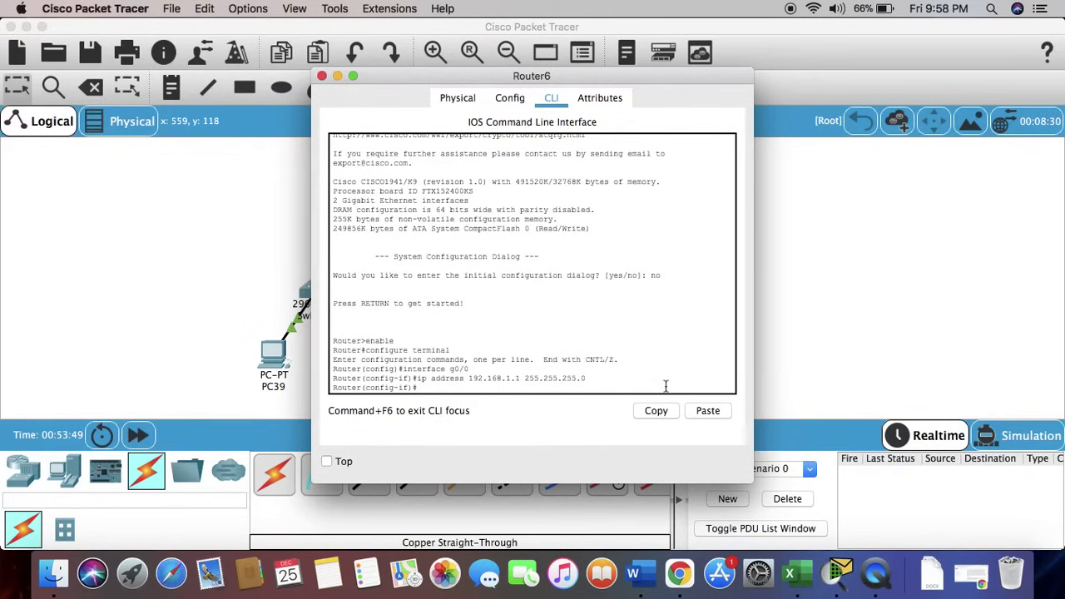
text(no shutdown)
key(Return)
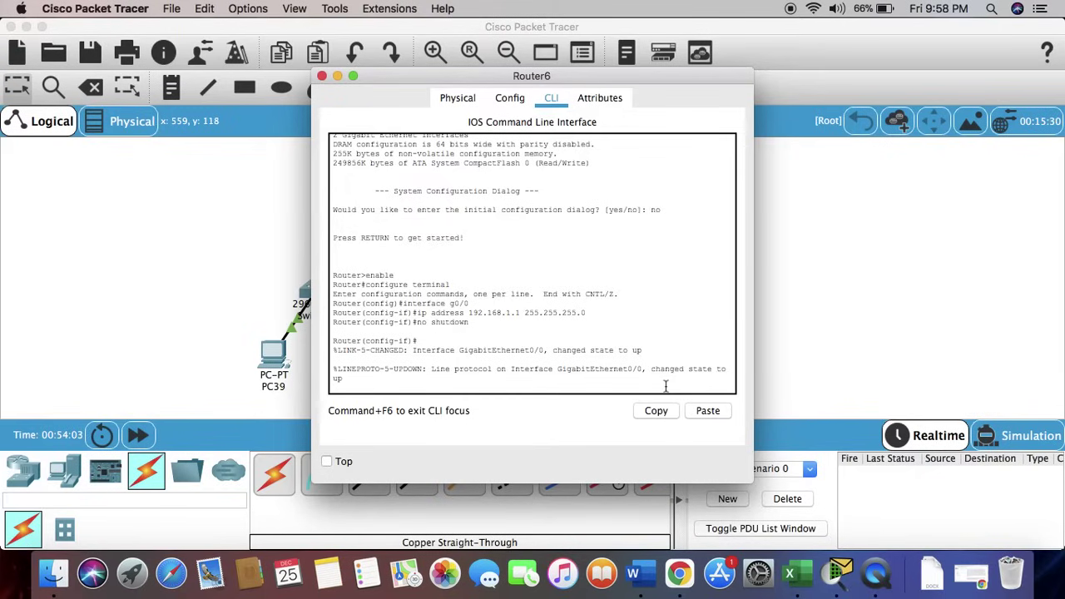
key(Return)
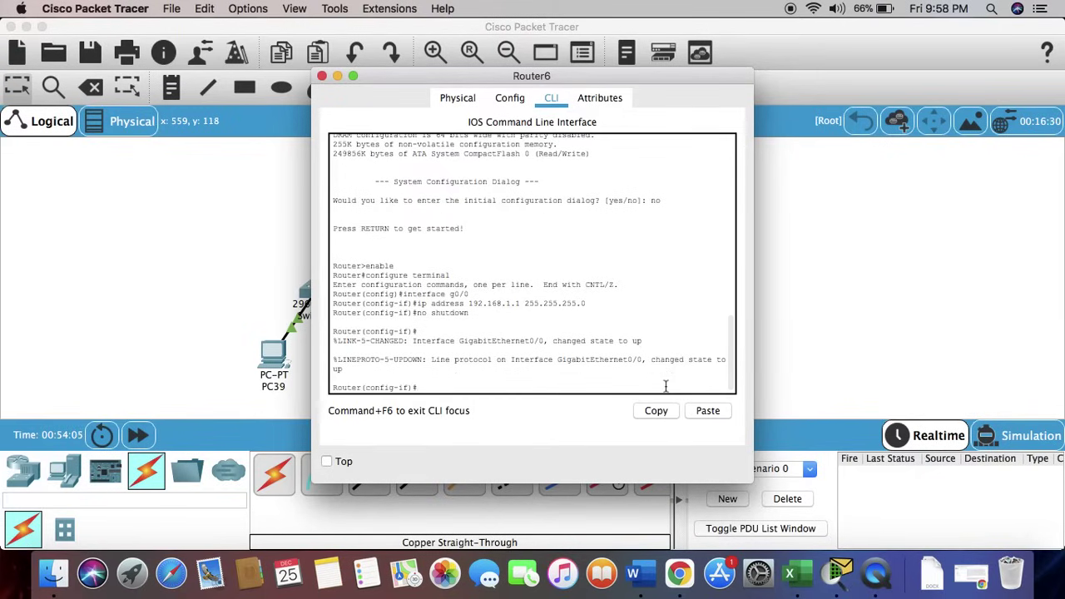
text(exit)
Configure interface g0/1 with ip address 192.168.2.1 255.255.255.0 and no shutdown, then close Router6
key(Return)
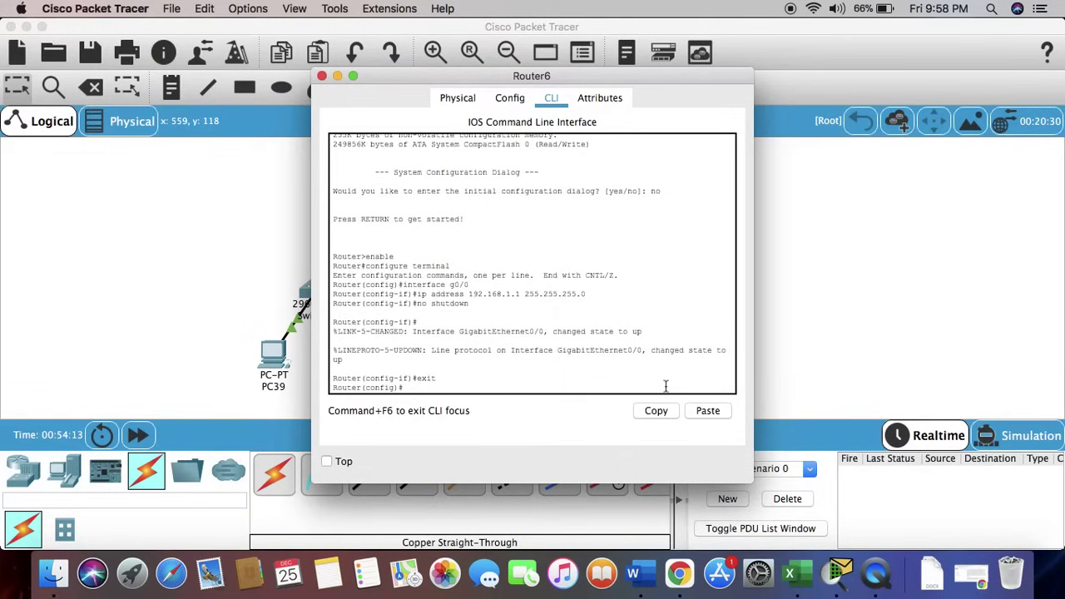
text(interface g0/1)
key(Return)
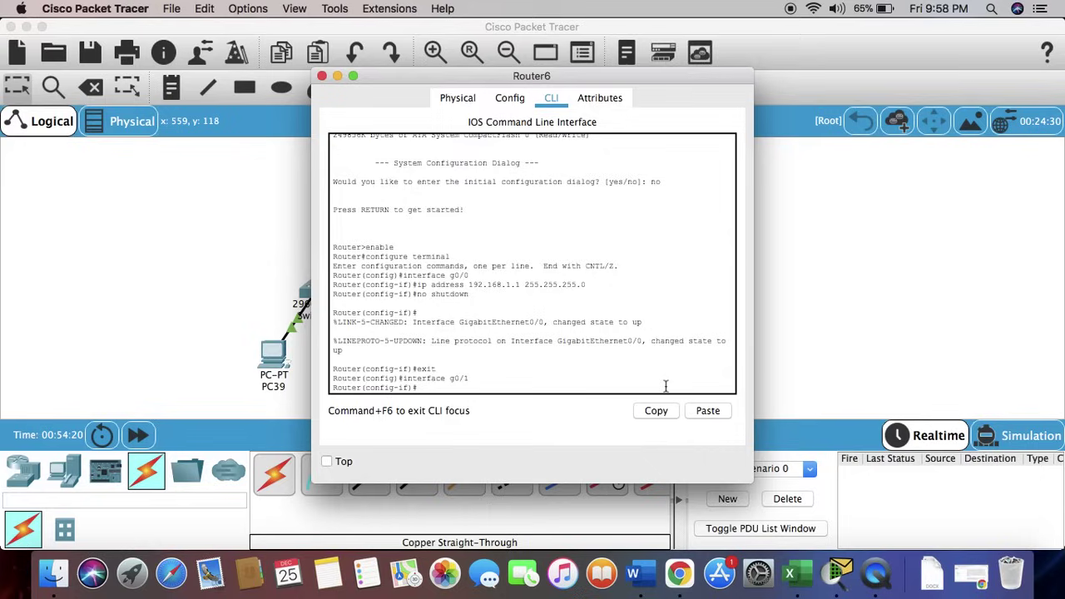
text(ip address 192.168.2.1 255.2)
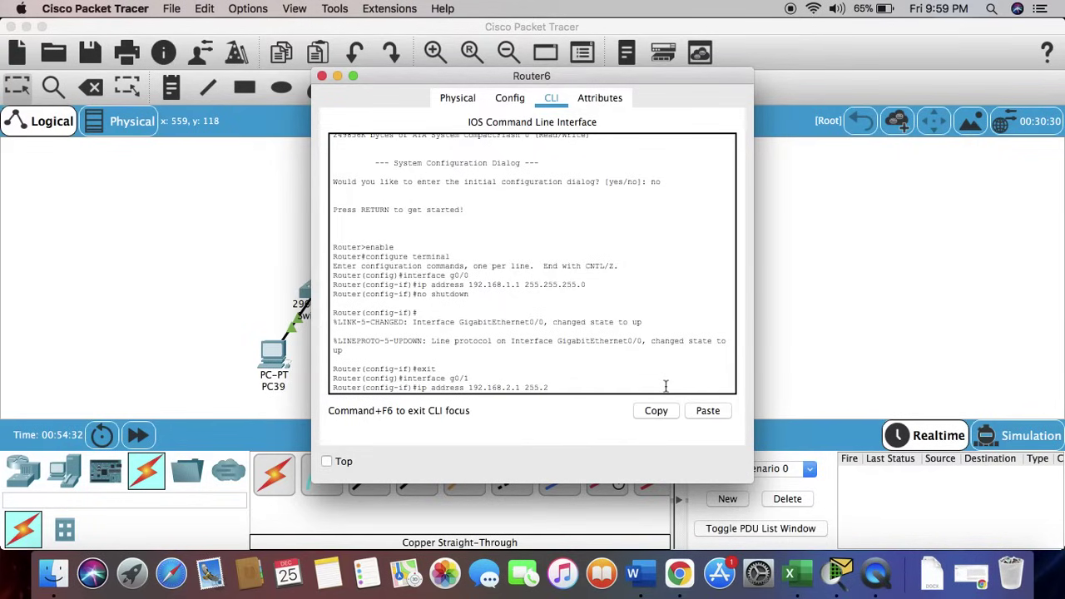
text(55.255.0)
key(Return)
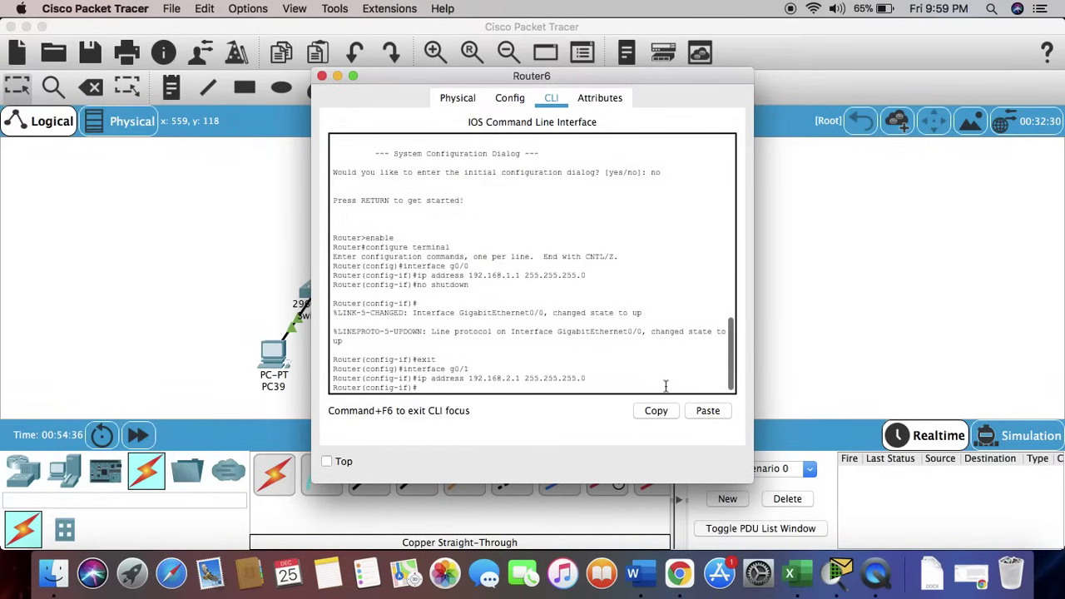
text(no shutdown)
key(Return)
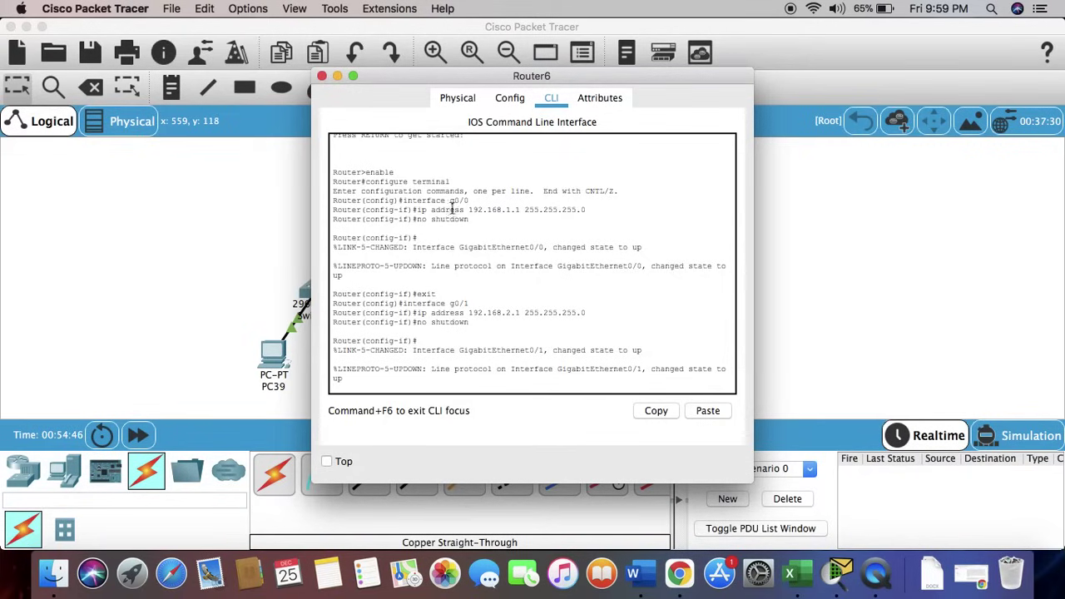
click(323, 76)
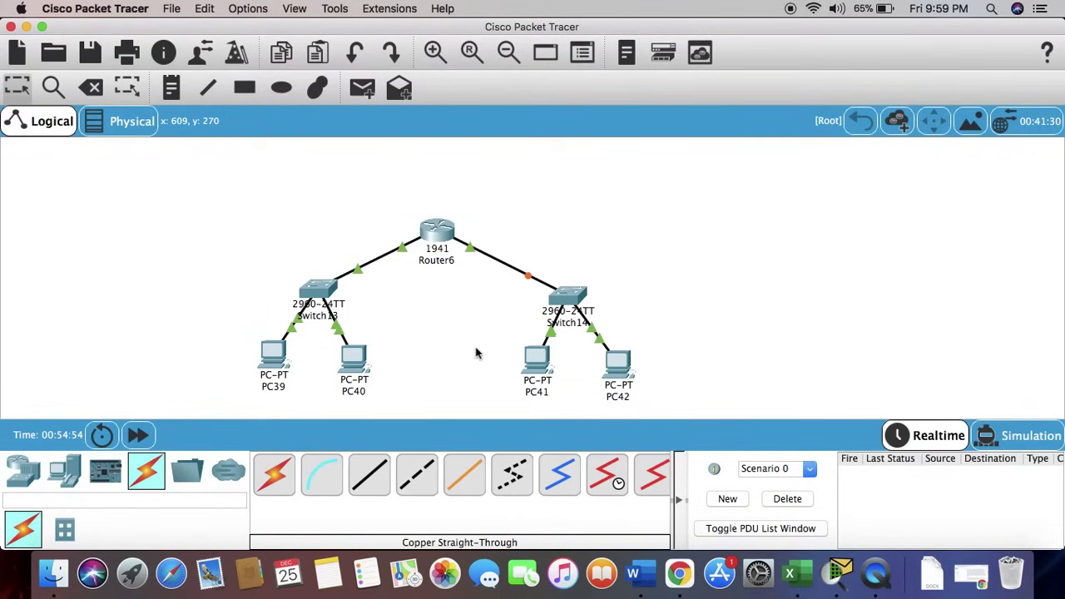
Give PC39 IP 192.168.1.10, mask 255.255.255.0 and gateway 192.168.1.1
click(275, 362)
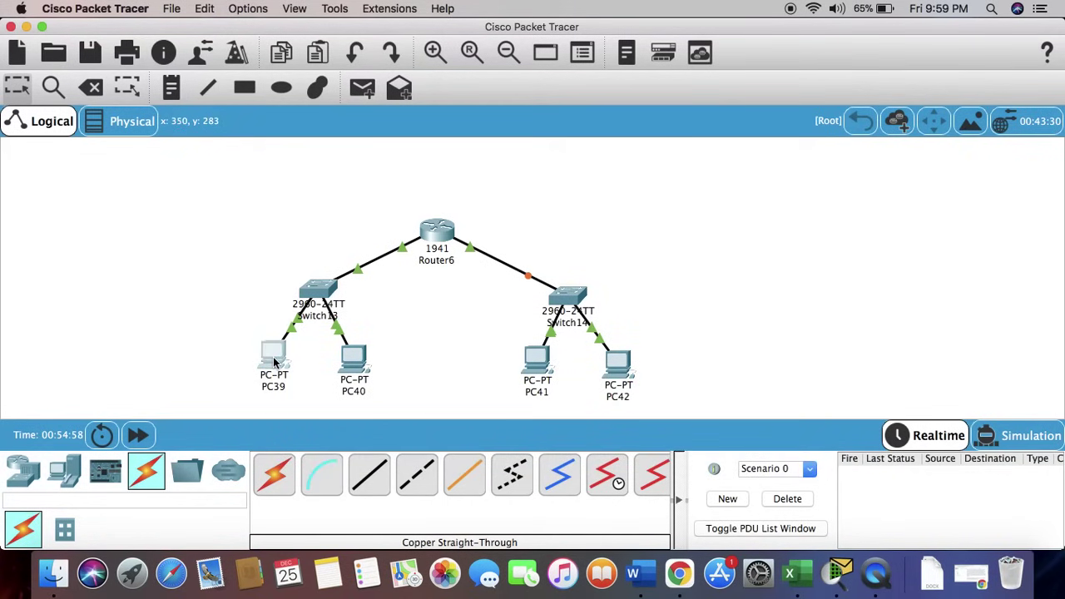
click(512, 98)
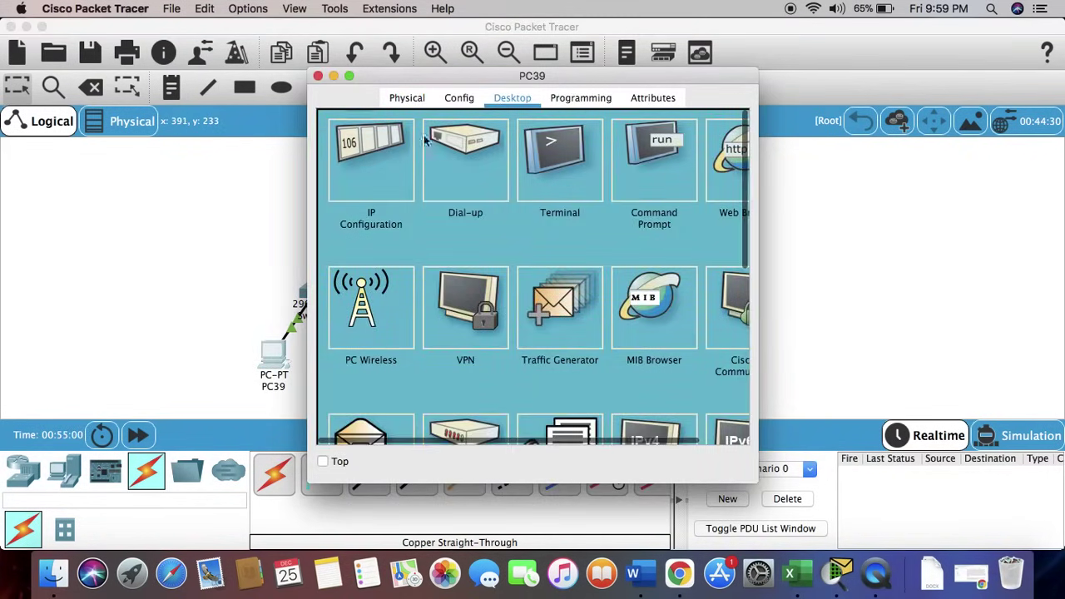
click(388, 157)
click(483, 230)
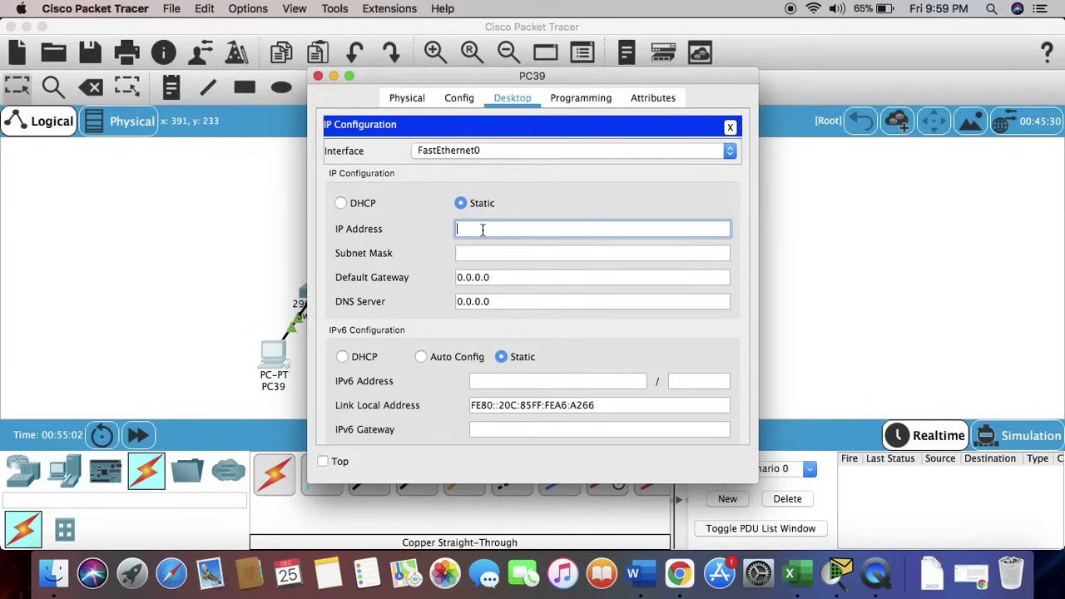
text(192.168.1.10)
click(488, 258)
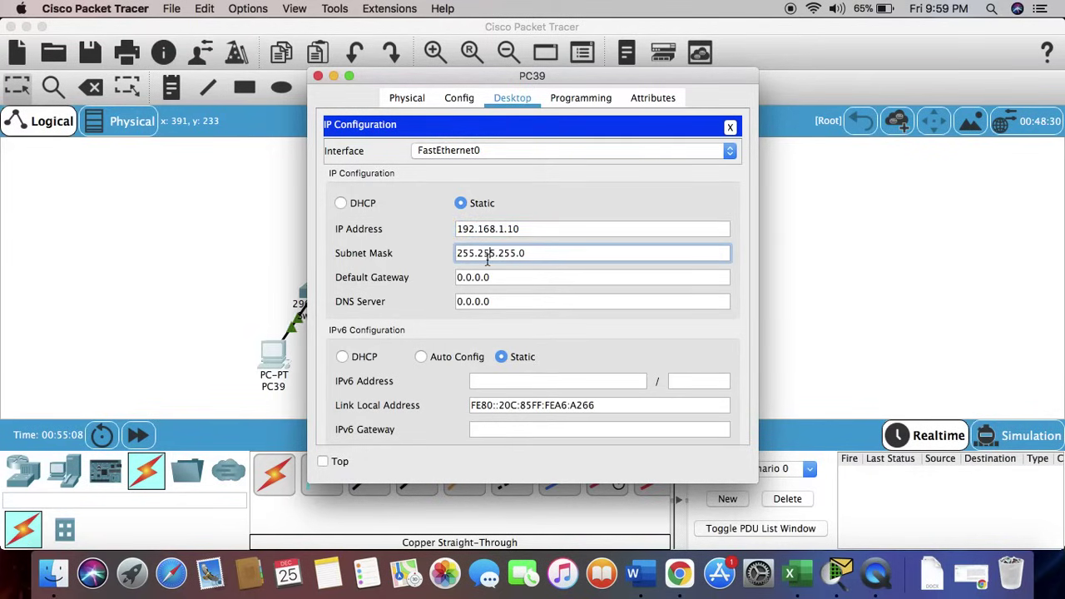
click(507, 277)
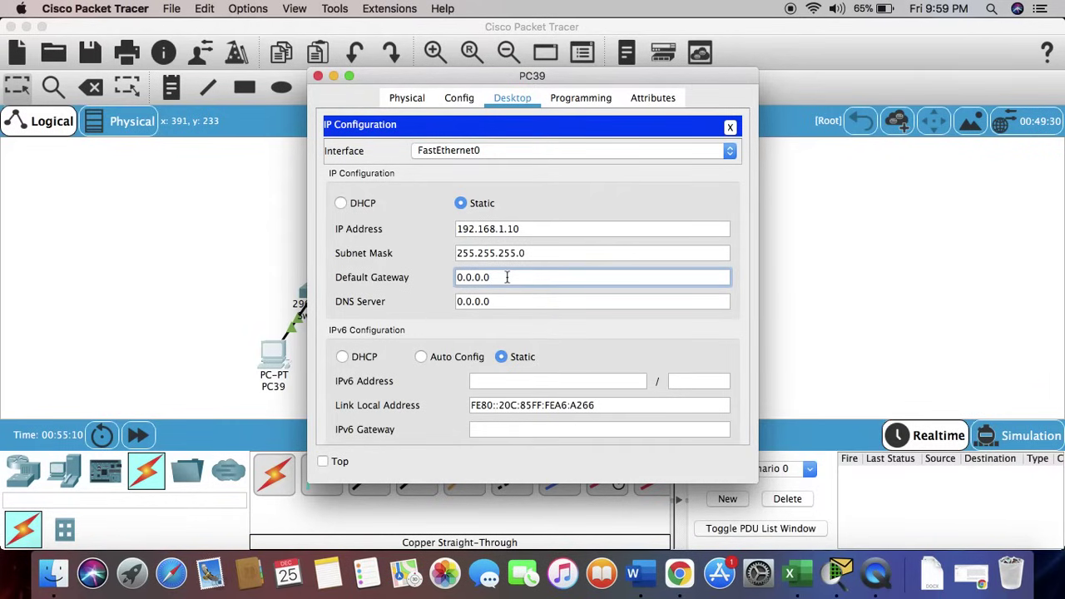
key(BackSpace)
key(BackSpace)
key(BackSpace)
key(BackSpace)
key(BackSpace)
key(BackSpace)
text(192.16)
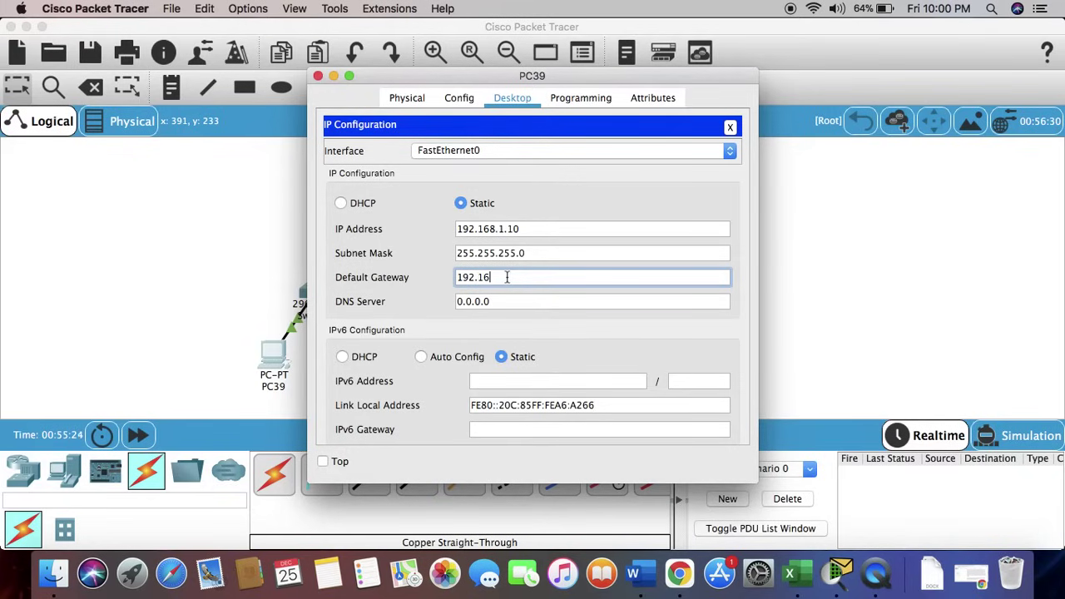
text(8.1.1)
click(318, 76)
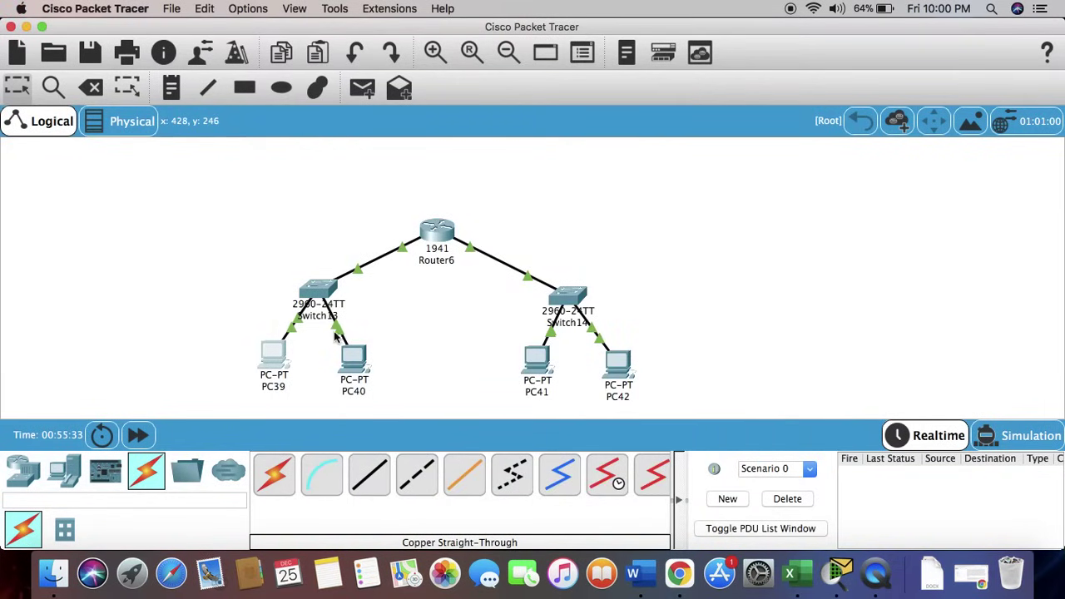
Give PC40 IP 192.168.1.11, mask 255.255.255.0 and gateway 192.168.1.1
click(352, 370)
click(512, 98)
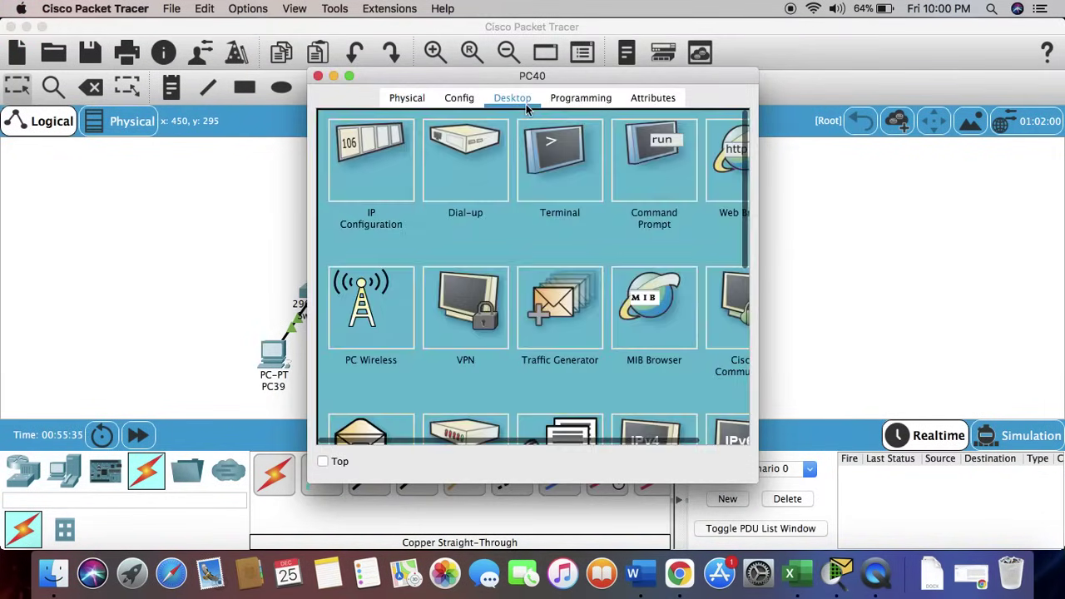
click(407, 170)
click(481, 229)
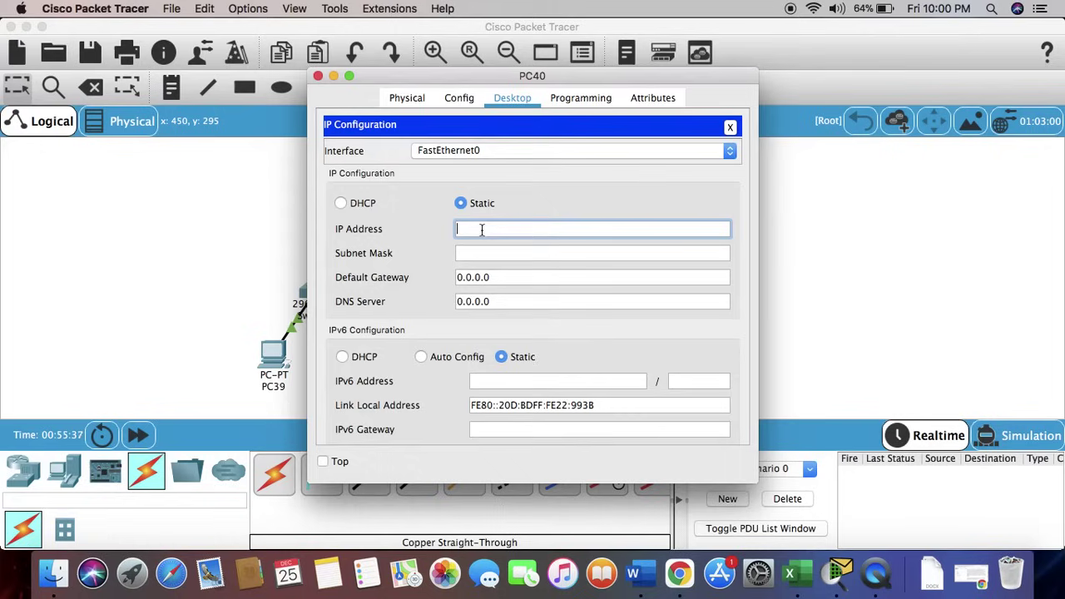
text(192.168.1.11)
click(493, 253)
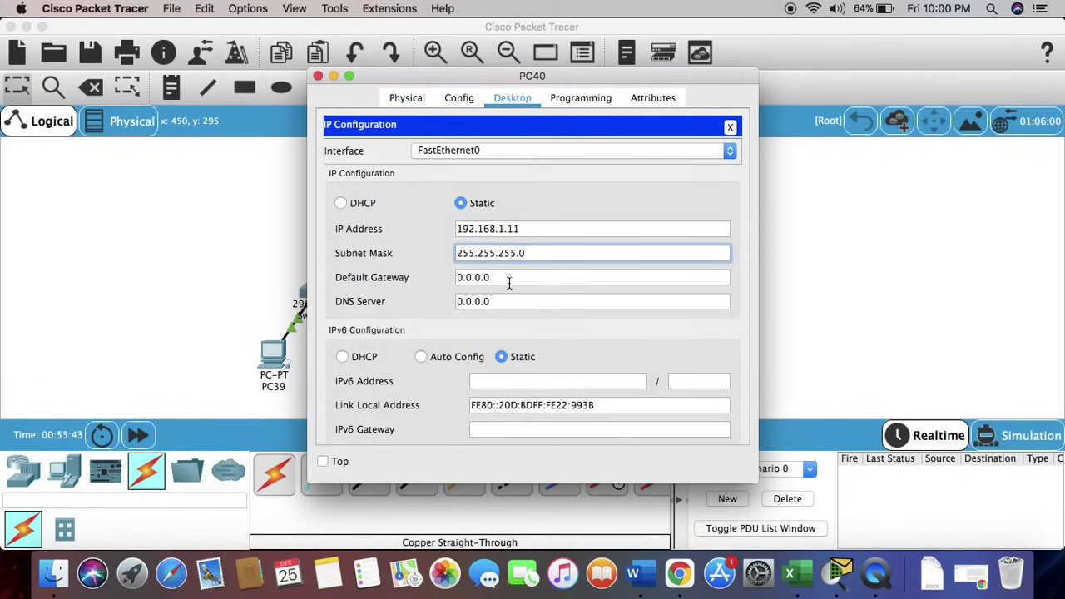
click(510, 283)
key(BackSpace)
key(BackSpace)
key(BackSpace)
key(BackSpace)
key(BackSpace)
key(BackSpace)
key(BackSpace)
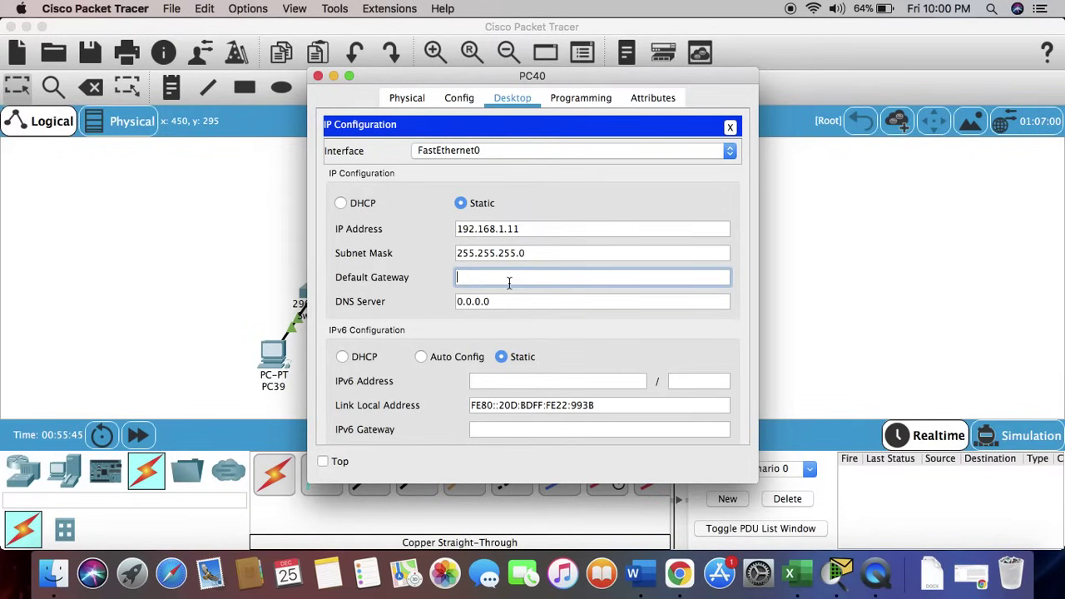
text(192.168.1.1)
Give PC41 IP 192.168.2.10, mask 255.255.255.0 and gateway 192.168.2.1
click(318, 75)
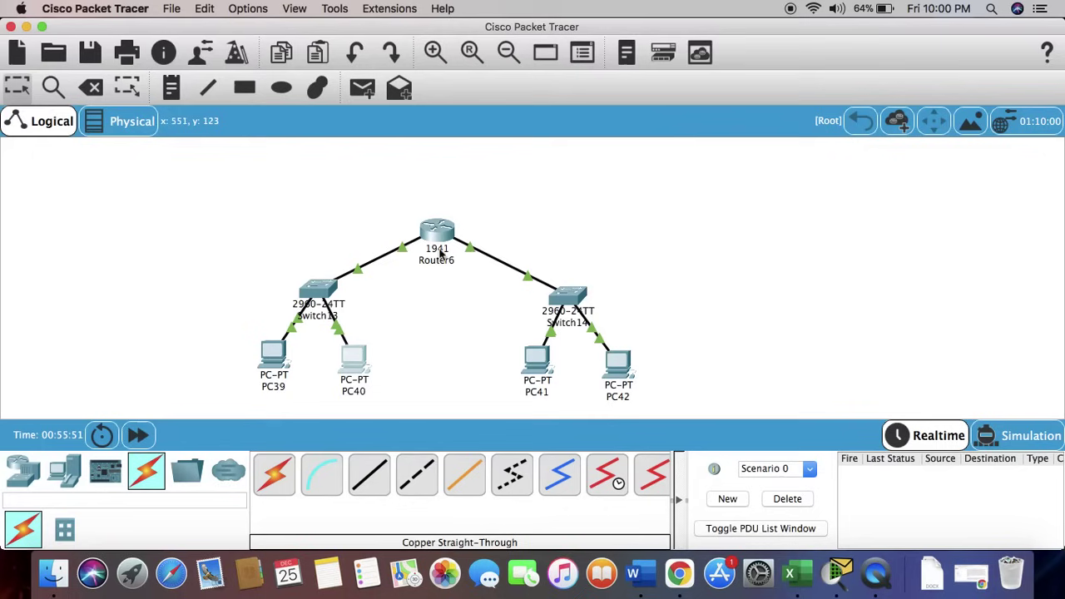
click(541, 362)
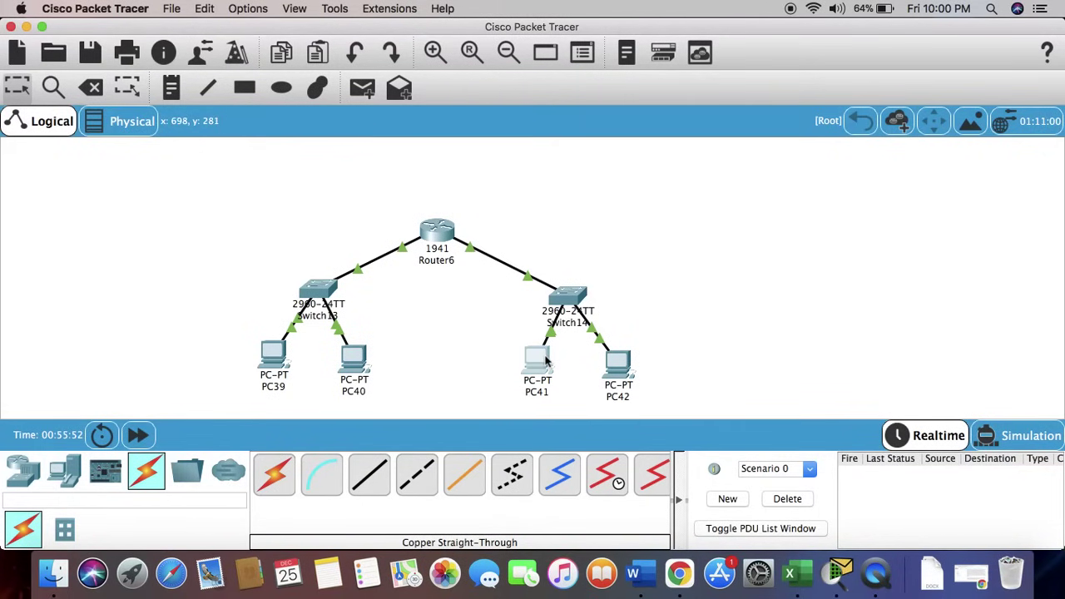
click(511, 103)
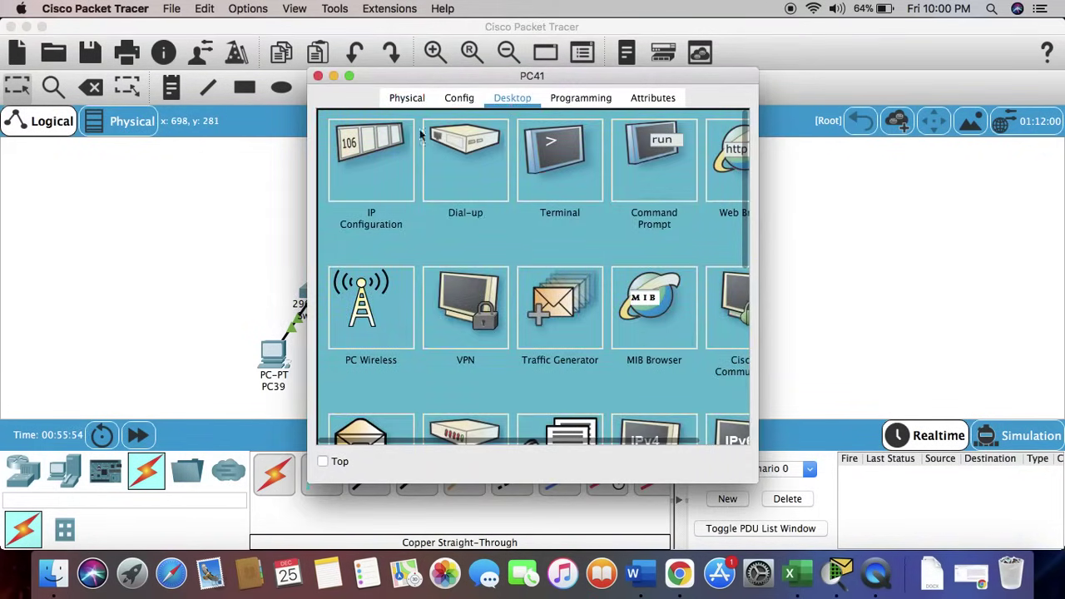
click(386, 155)
click(493, 227)
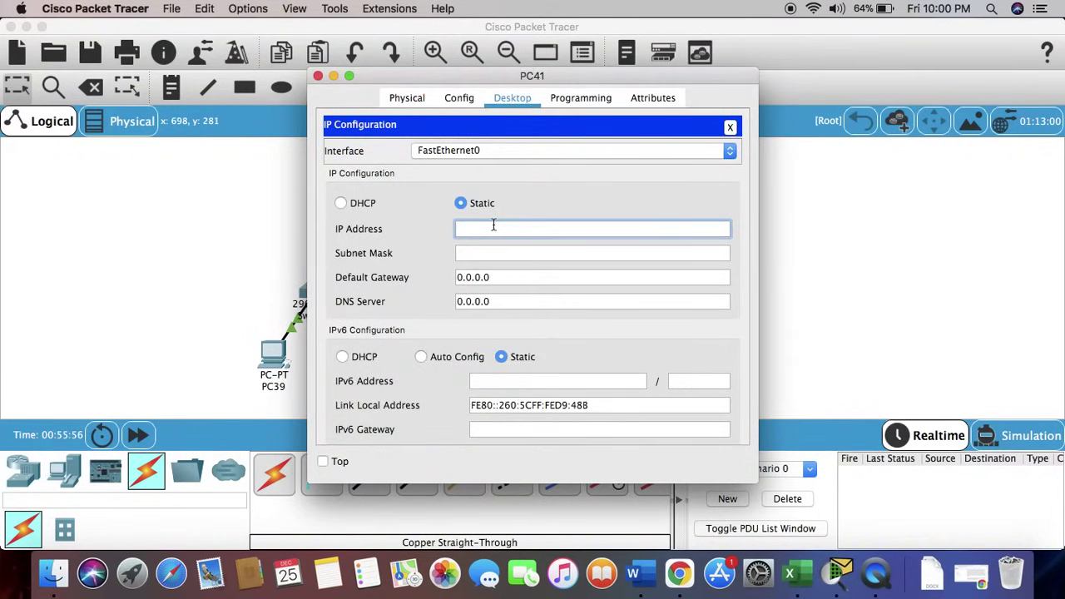
text(192.168.2.10)
click(495, 253)
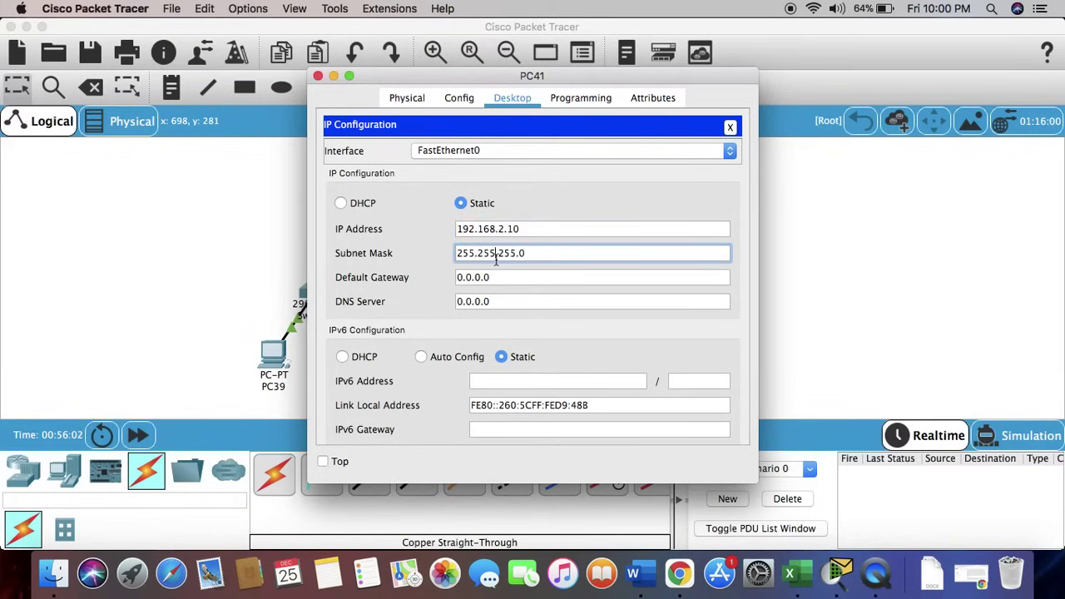
click(523, 278)
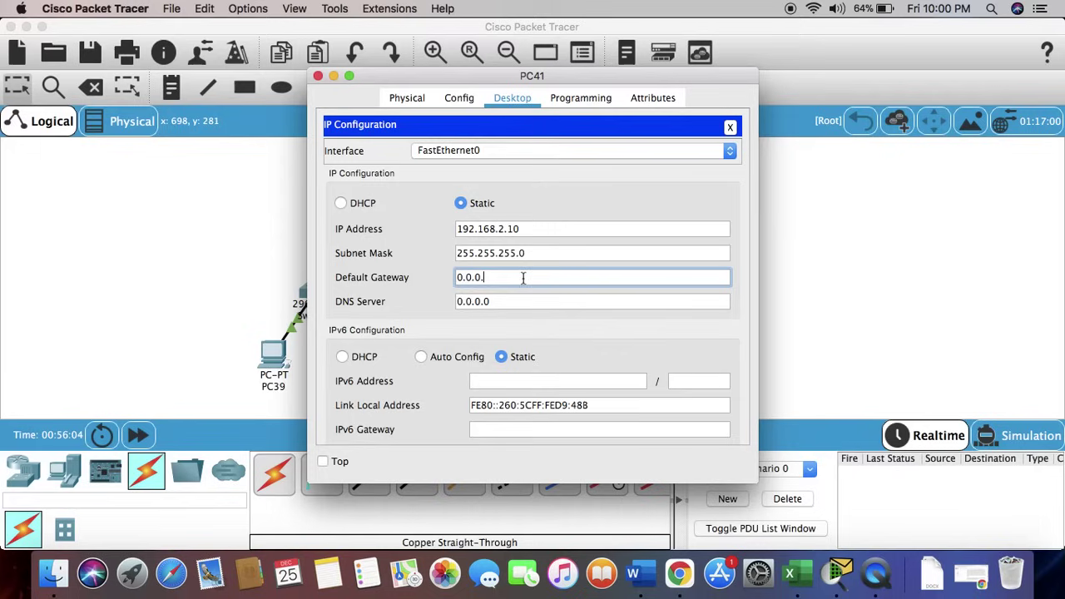
key(BackSpace)
key(BackSpace)
key(BackSpace)
key(BackSpace)
key(BackSpace)
key(BackSpace)
drag(503, 79, 842, 102)
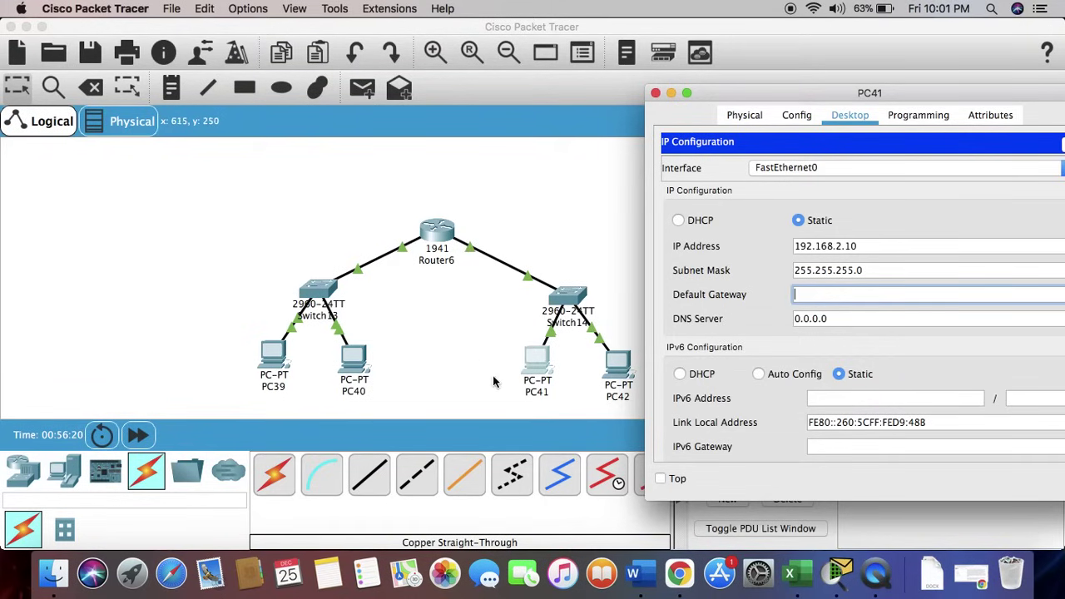
drag(767, 101, 533, 58)
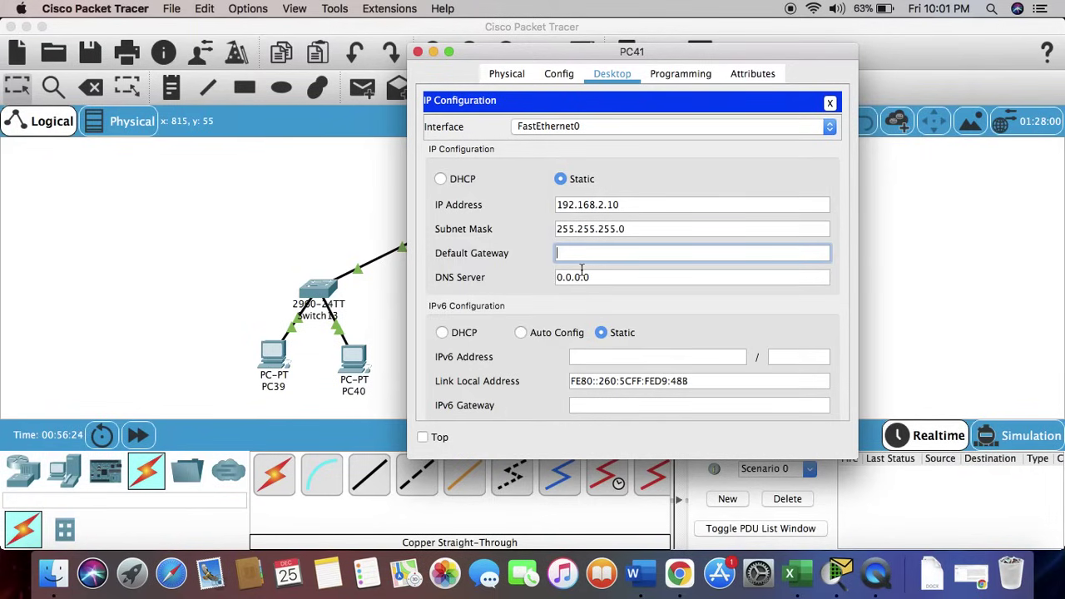
click(592, 246)
text(192.168.2.1)
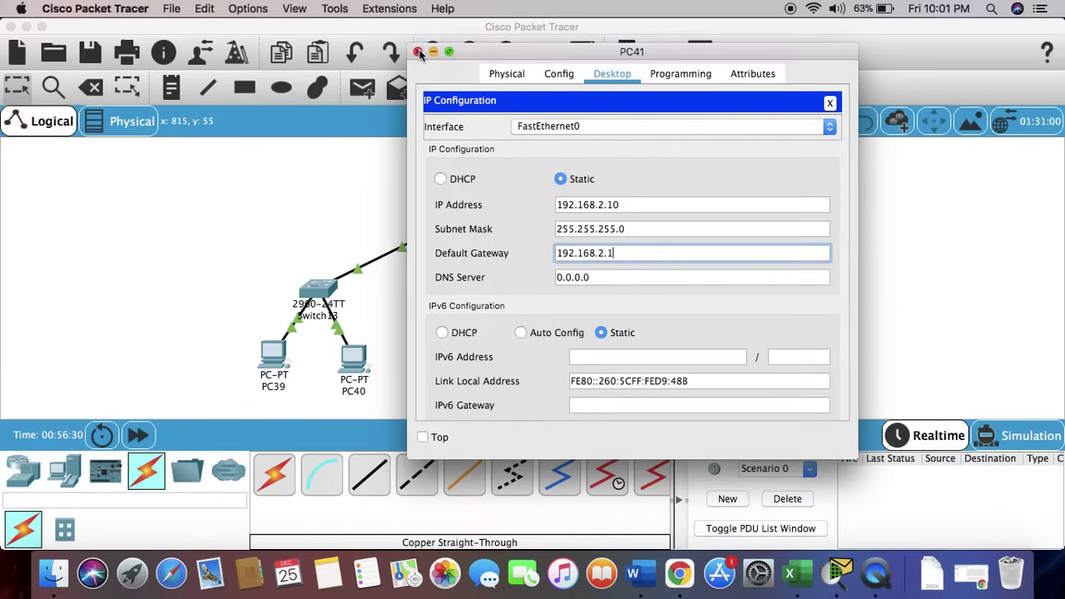
click(418, 52)
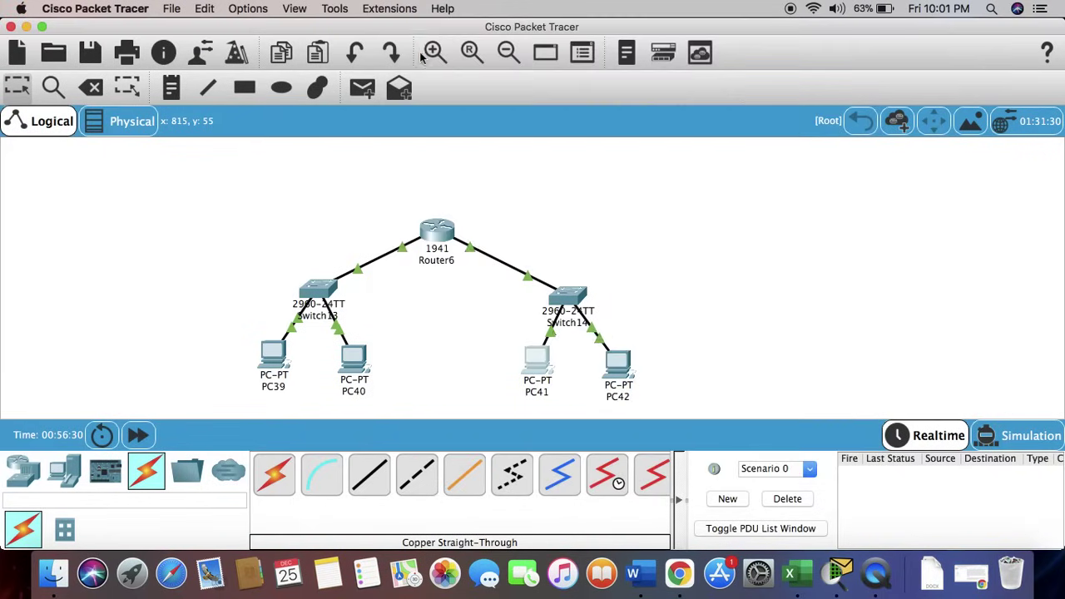
Give PC42 IP 192.168.2.11, mask 255.255.255.0 and gateway 192.168.2.1
click(616, 366)
click(521, 98)
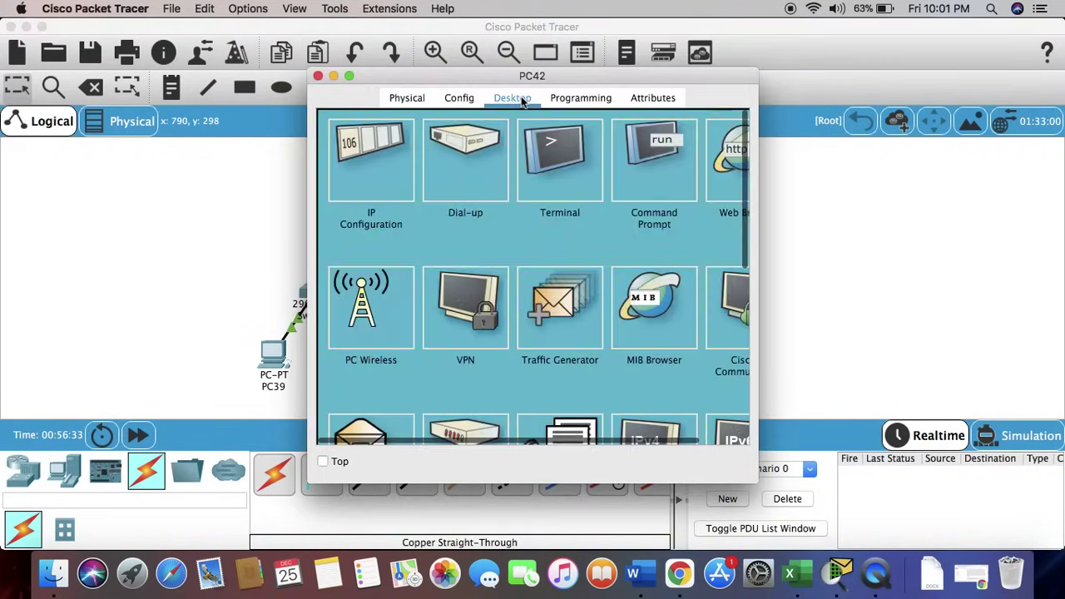
click(390, 160)
click(488, 230)
text(1)
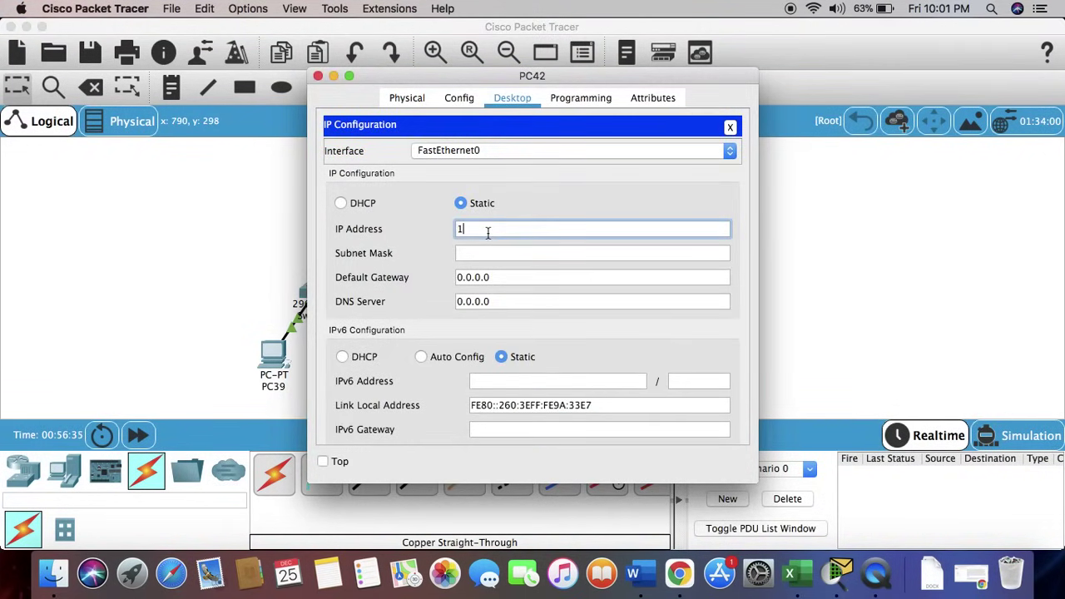
text(92.168.2.11)
click(491, 253)
click(495, 274)
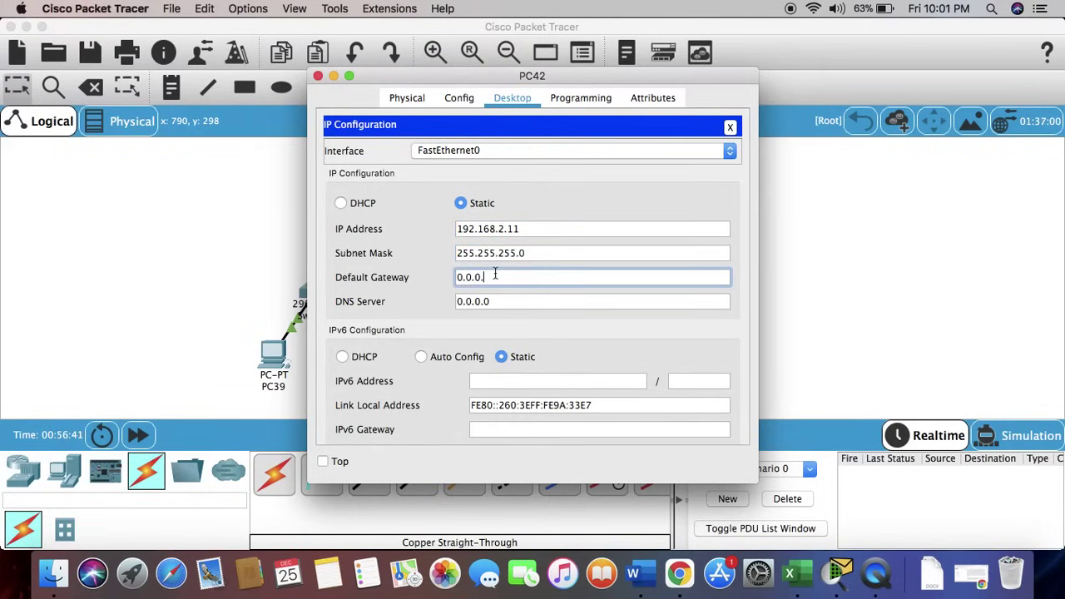
key(BackSpace)
key(BackSpace)
key(BackSpace)
key(BackSpace)
key(BackSpace)
key(BackSpace)
text(192.168.2.1)
click(318, 76)
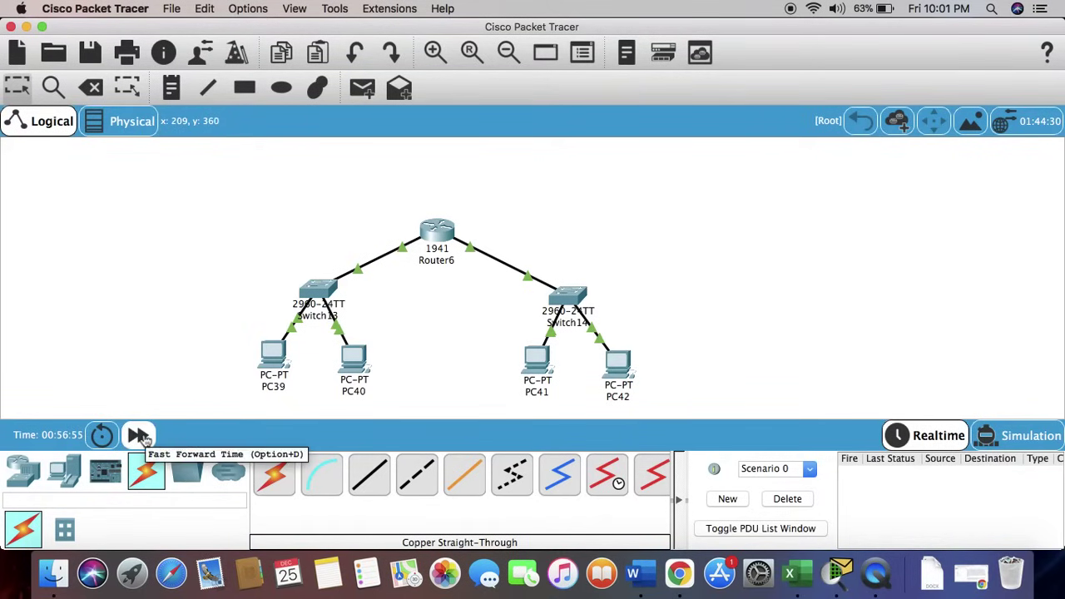
Fast forward time and send a simple PDU ping from PC39 to Router6
click(140, 436)
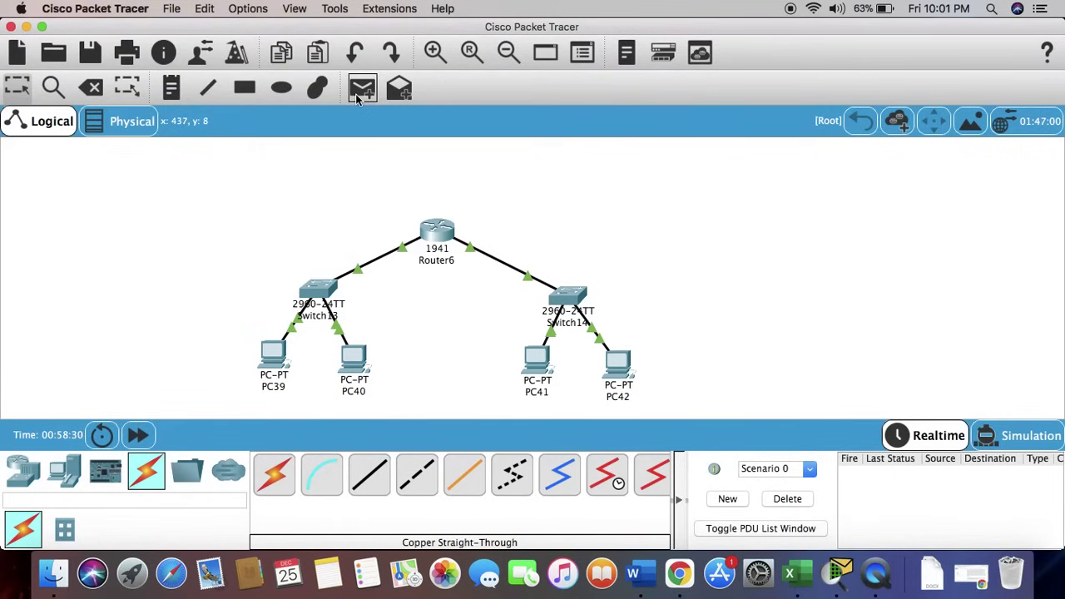
click(361, 90)
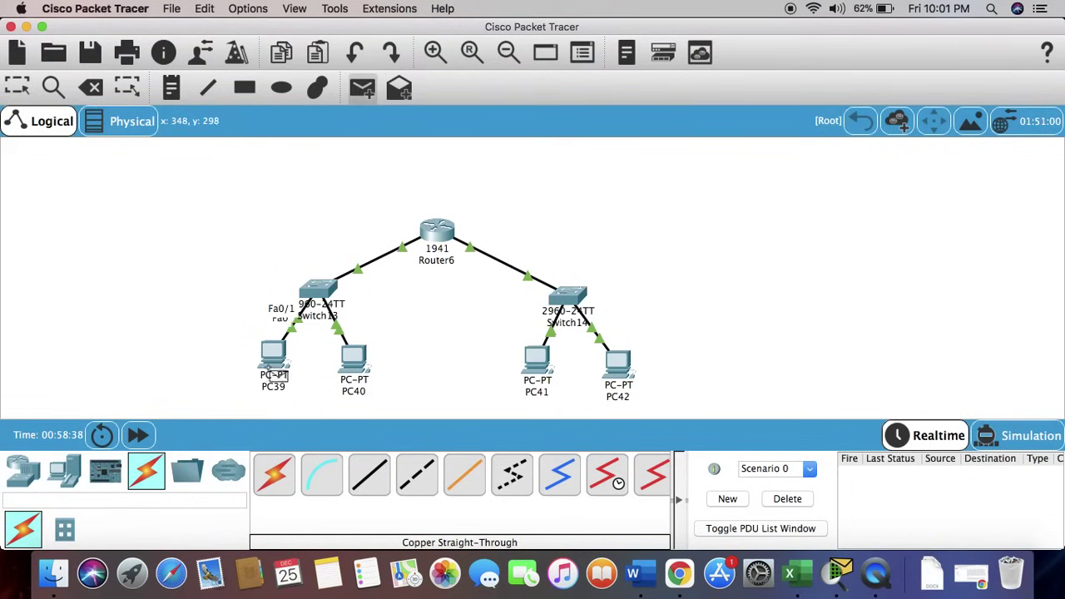
click(278, 358)
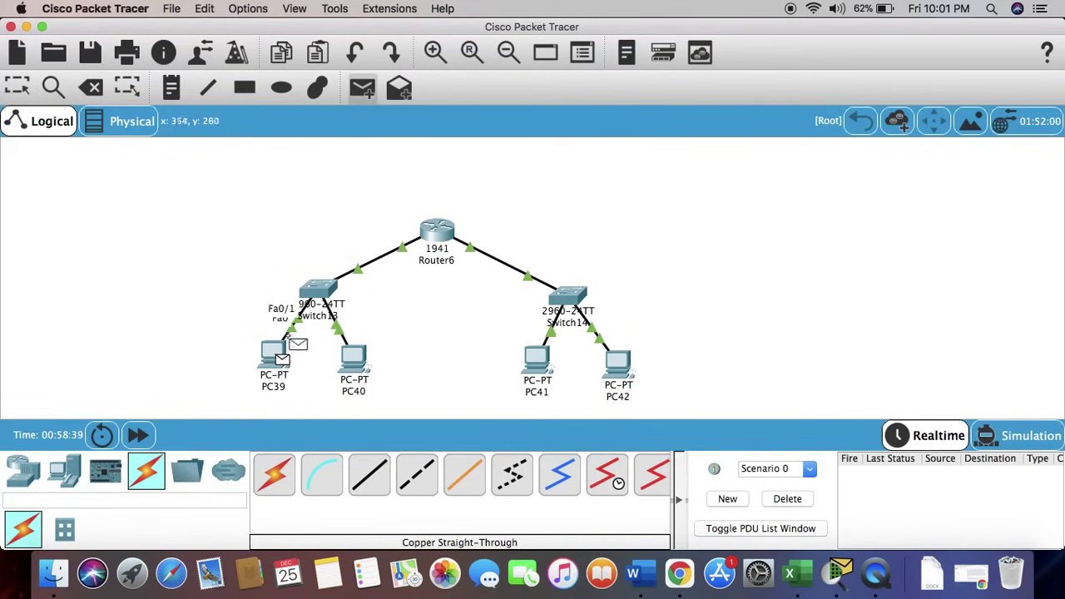
click(433, 239)
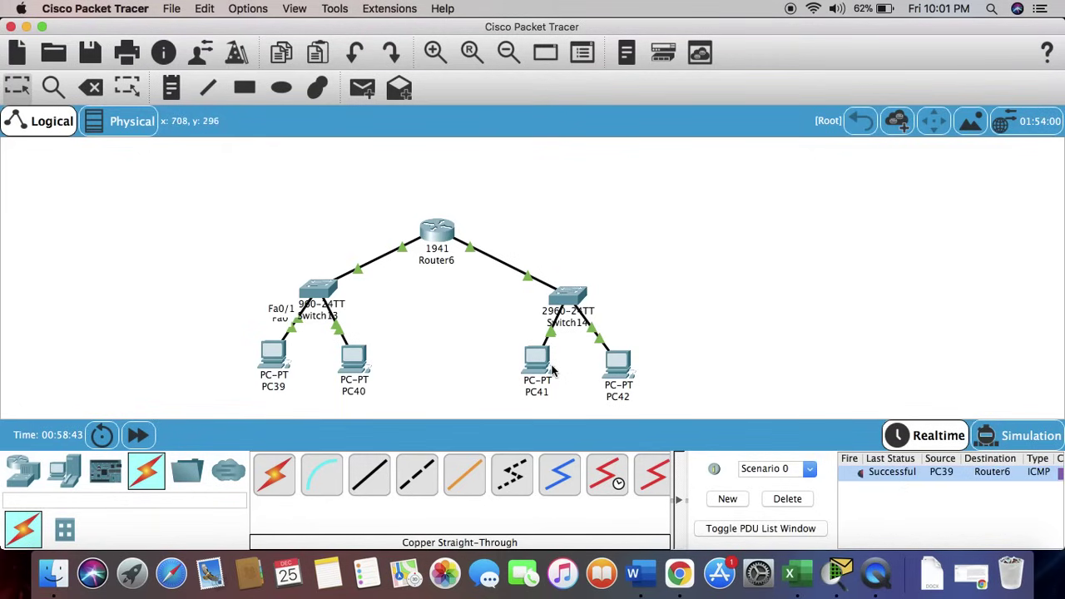
Send a simple PDU ping from PC41 to Router6
click(362, 93)
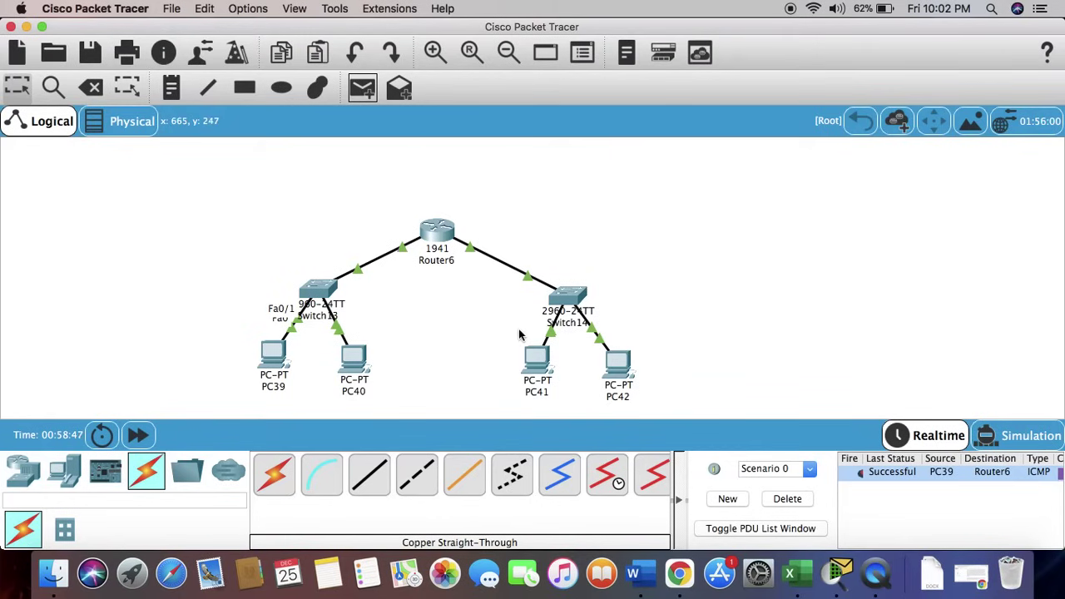
key(Escape)
click(362, 89)
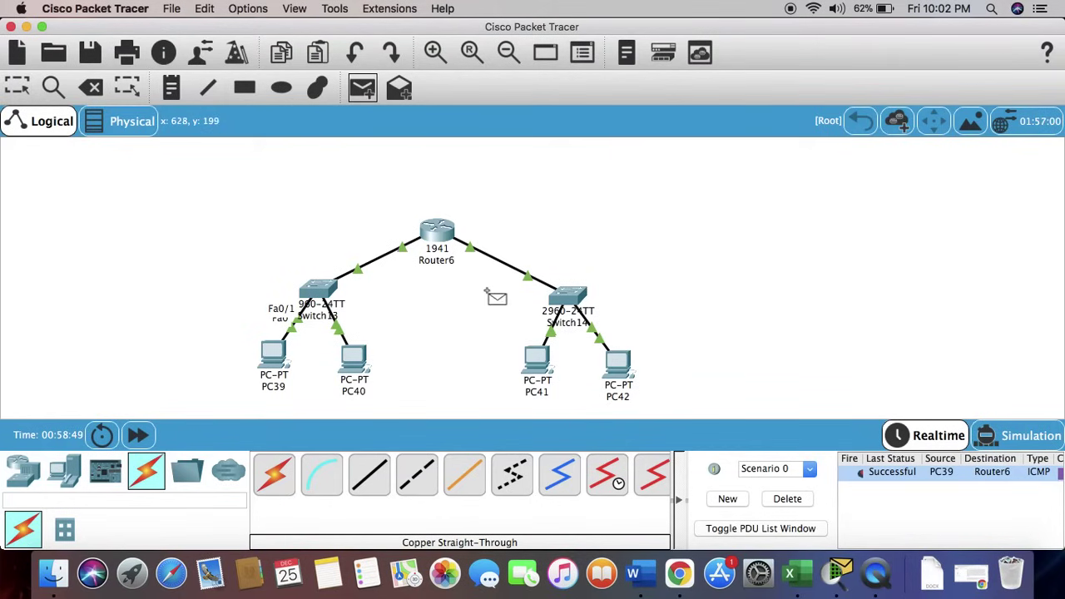
click(539, 377)
click(443, 232)
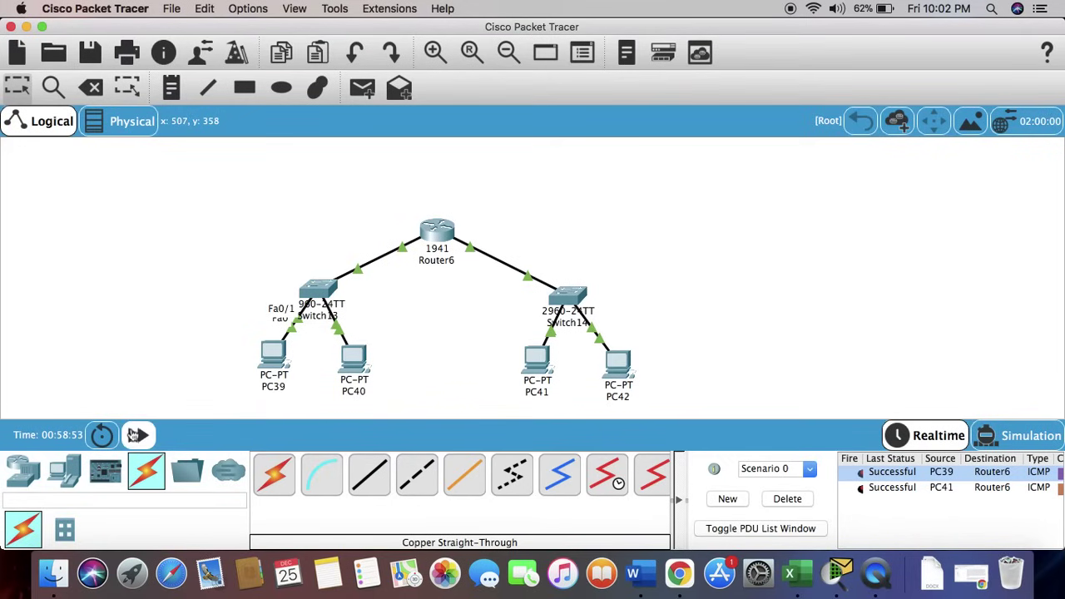
Fast forward time and send a simple PDU ping from PC39 to PC41
click(138, 435)
click(362, 90)
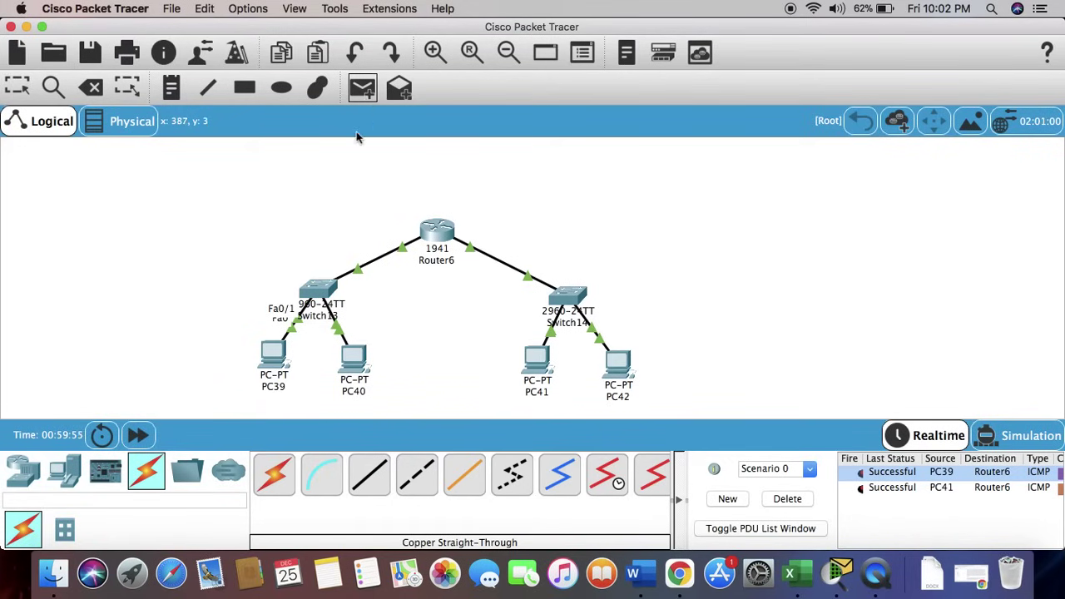
click(274, 360)
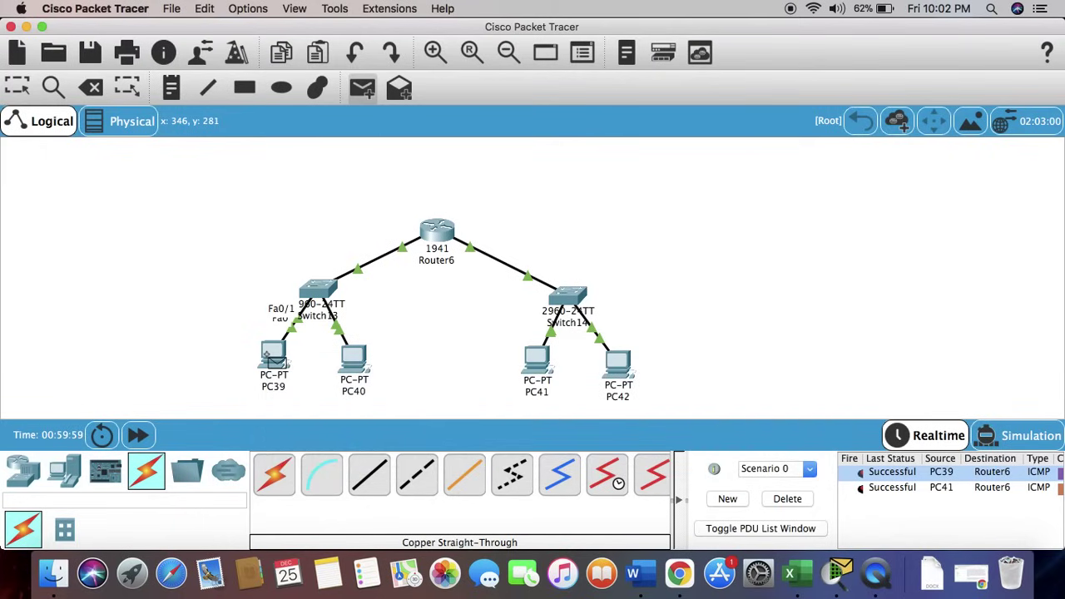
click(533, 359)
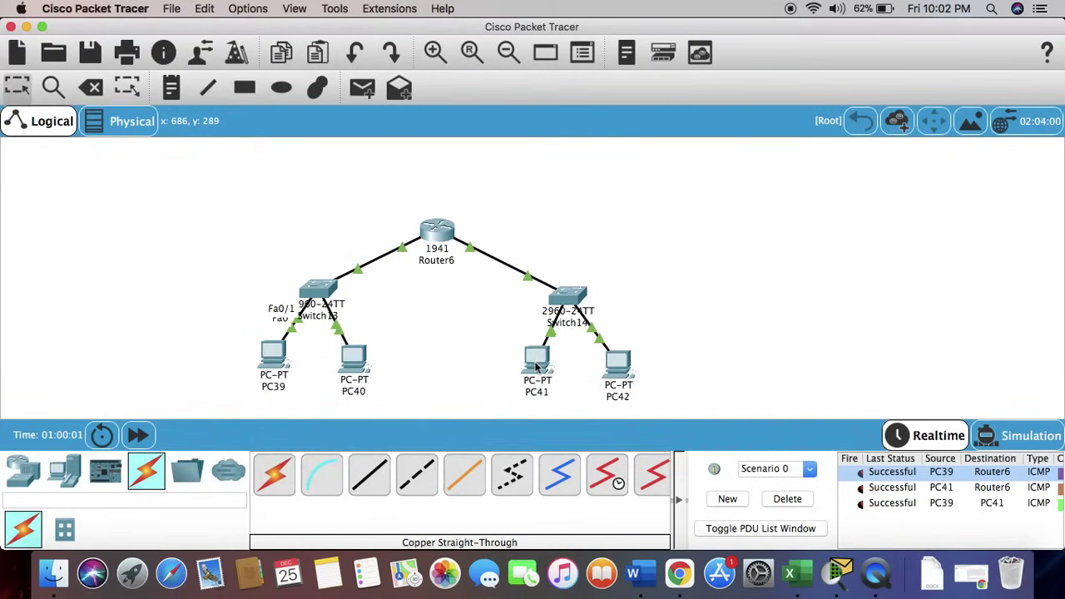